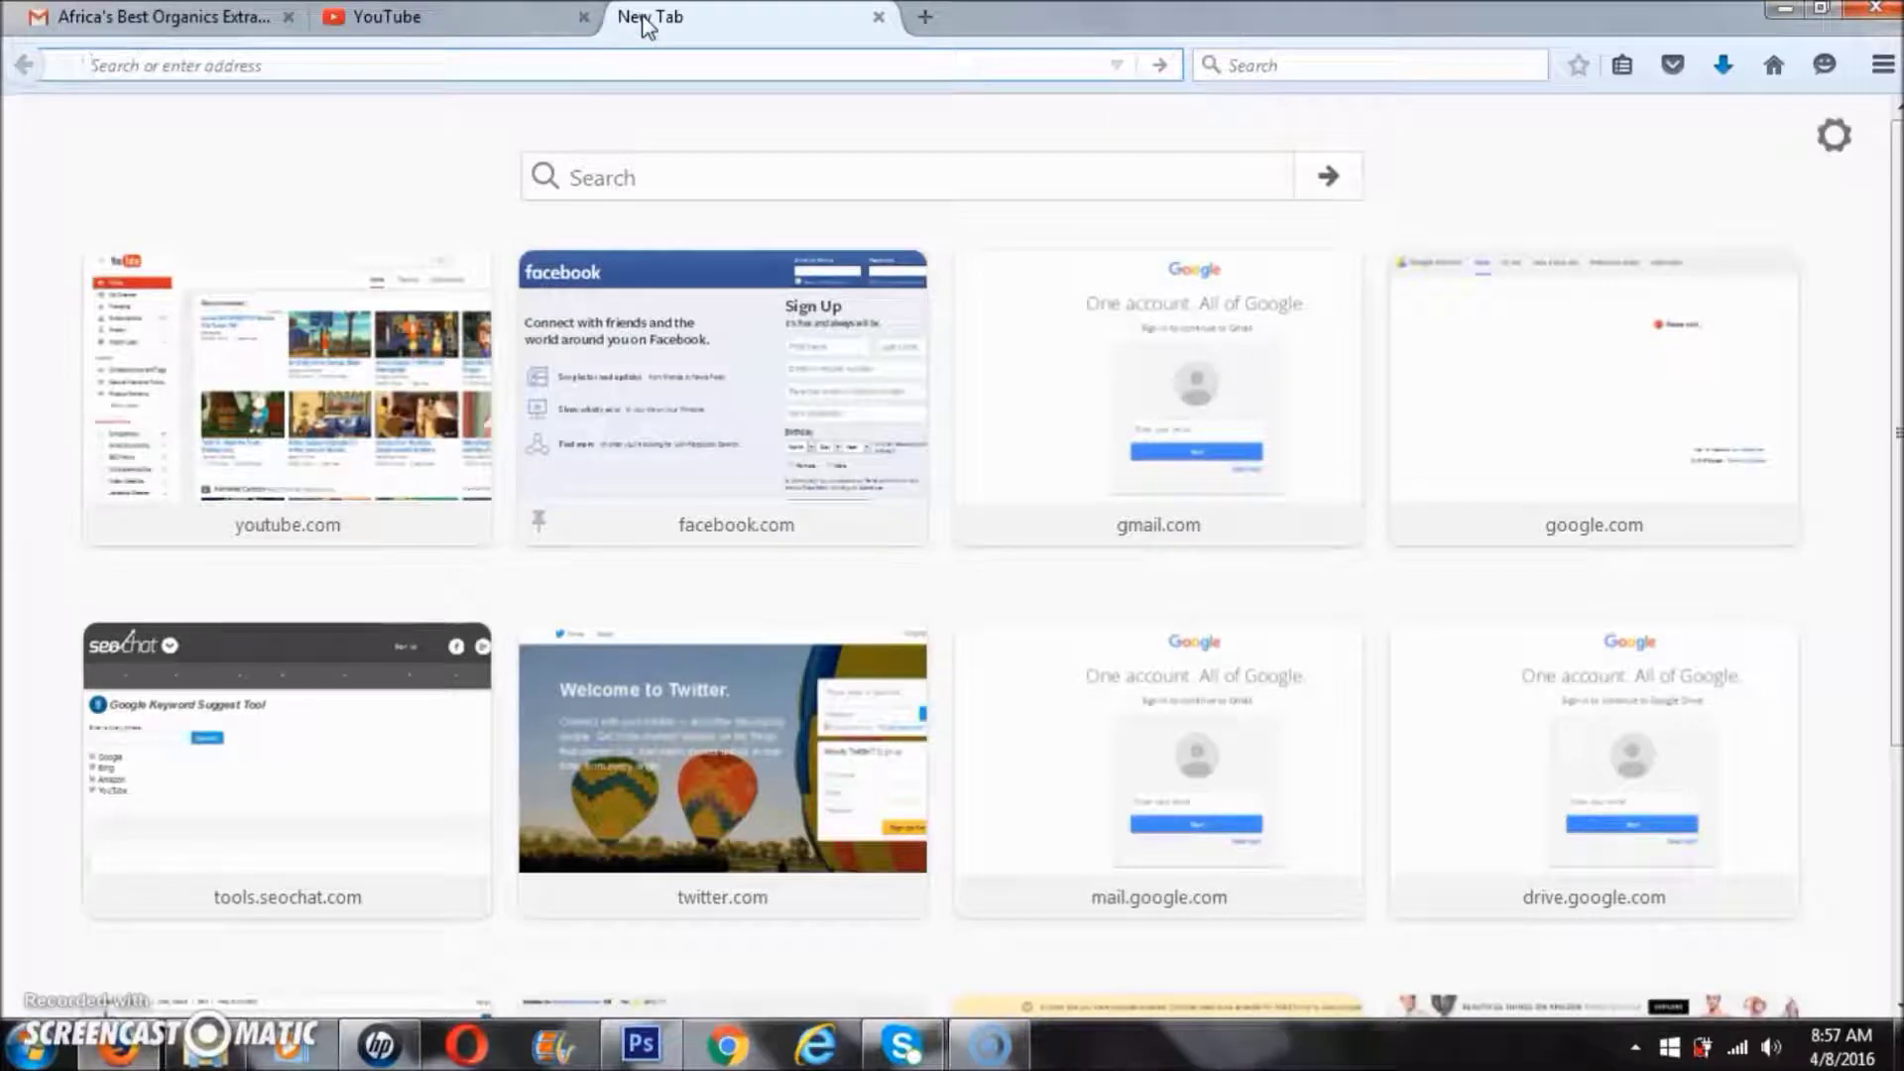
# Load google.com in the new Firefox tab from the address bar suggestions.
pyautogui.click(558, 65)
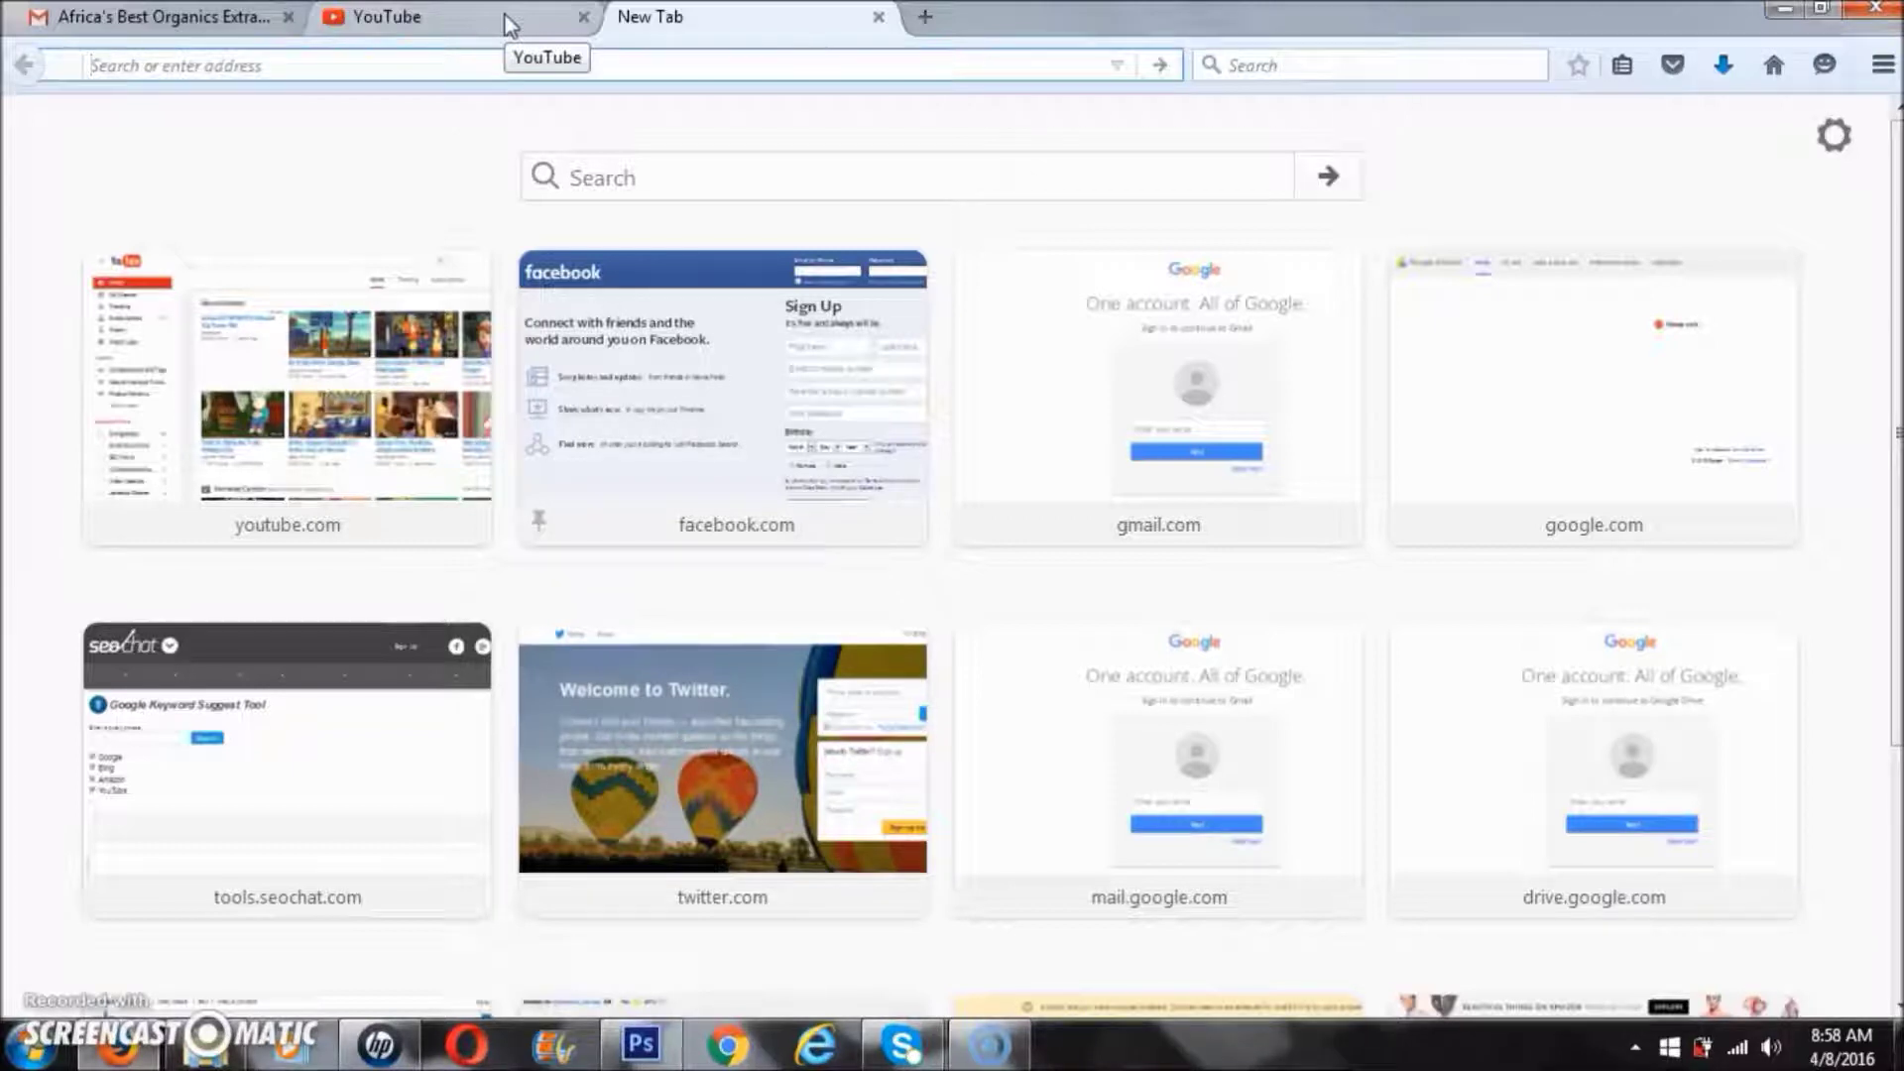
pyautogui.write('gh')
pyautogui.press('BackSpace')
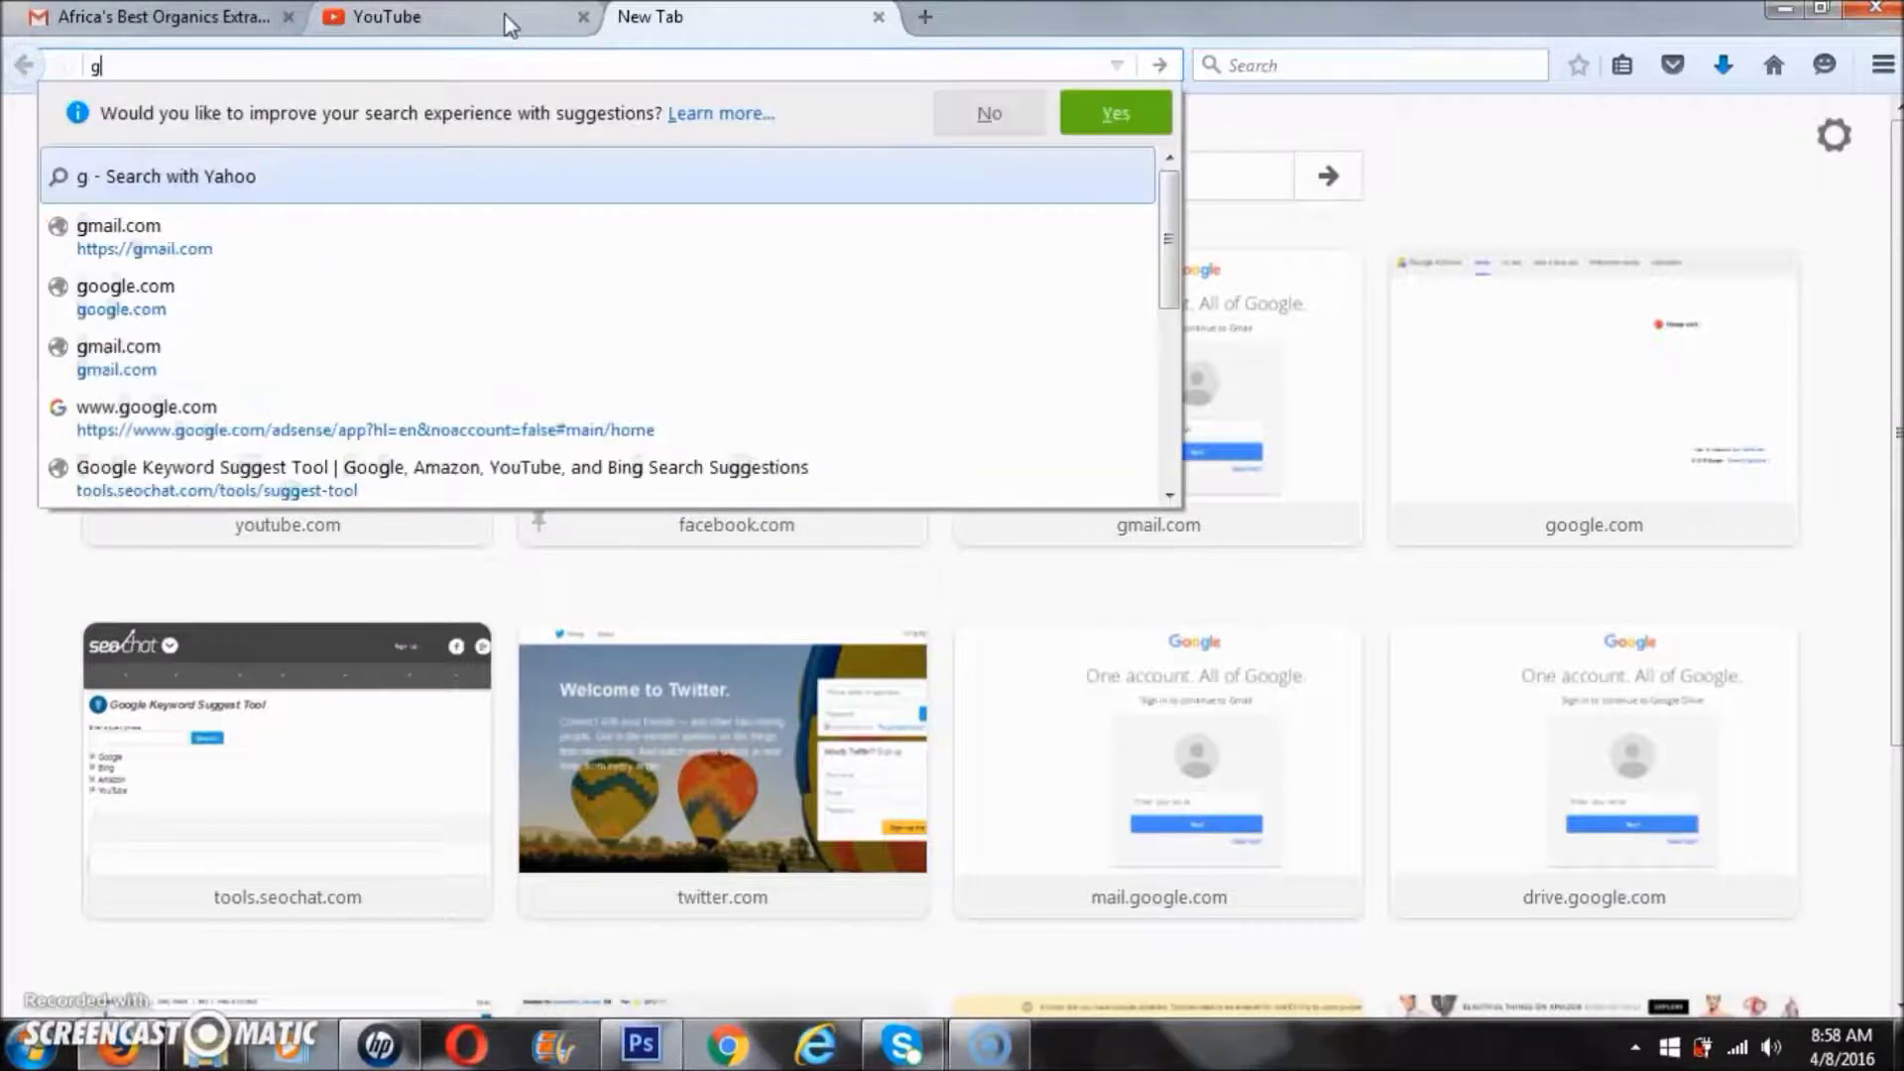
pyautogui.write('oogle.com/')
pyautogui.click(199, 178)
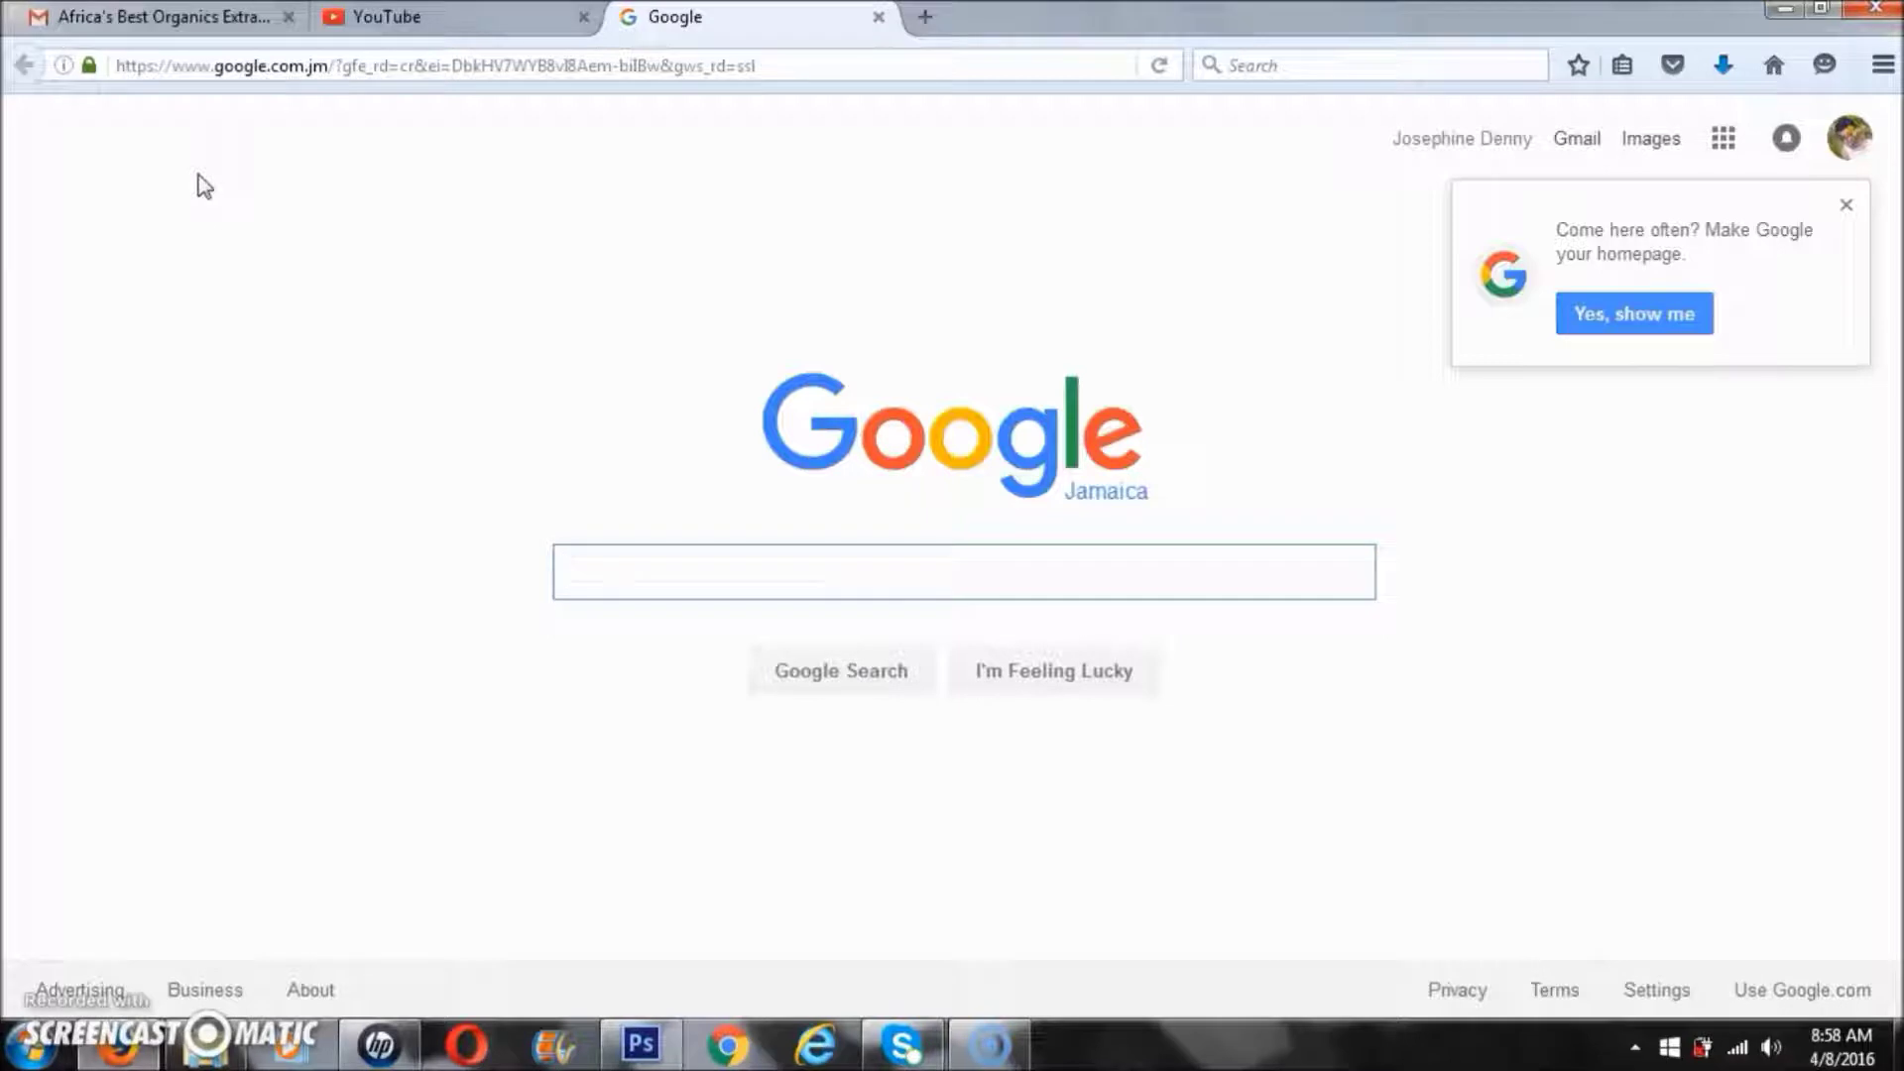
# Search Google for 'american captain font' and open the dafont.com American Captain page.
pyautogui.write('amer')
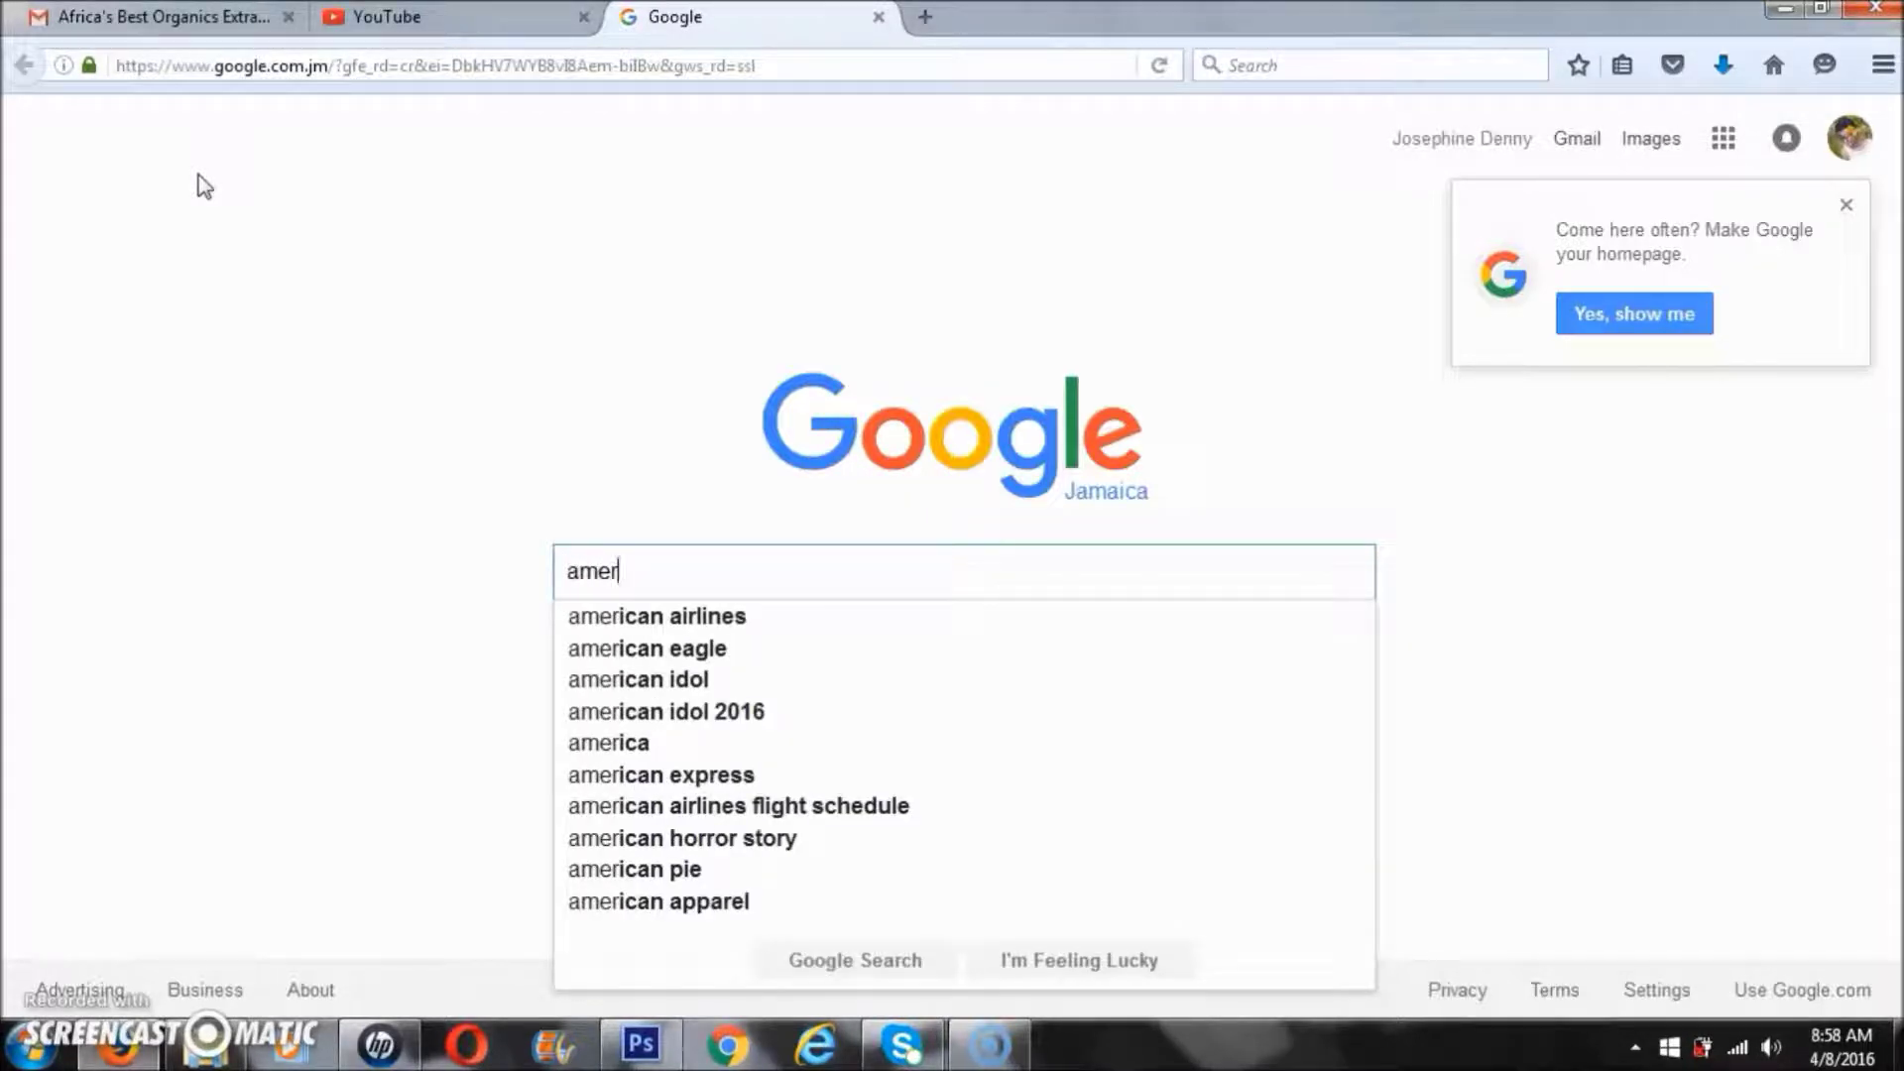
pyautogui.write('ican ')
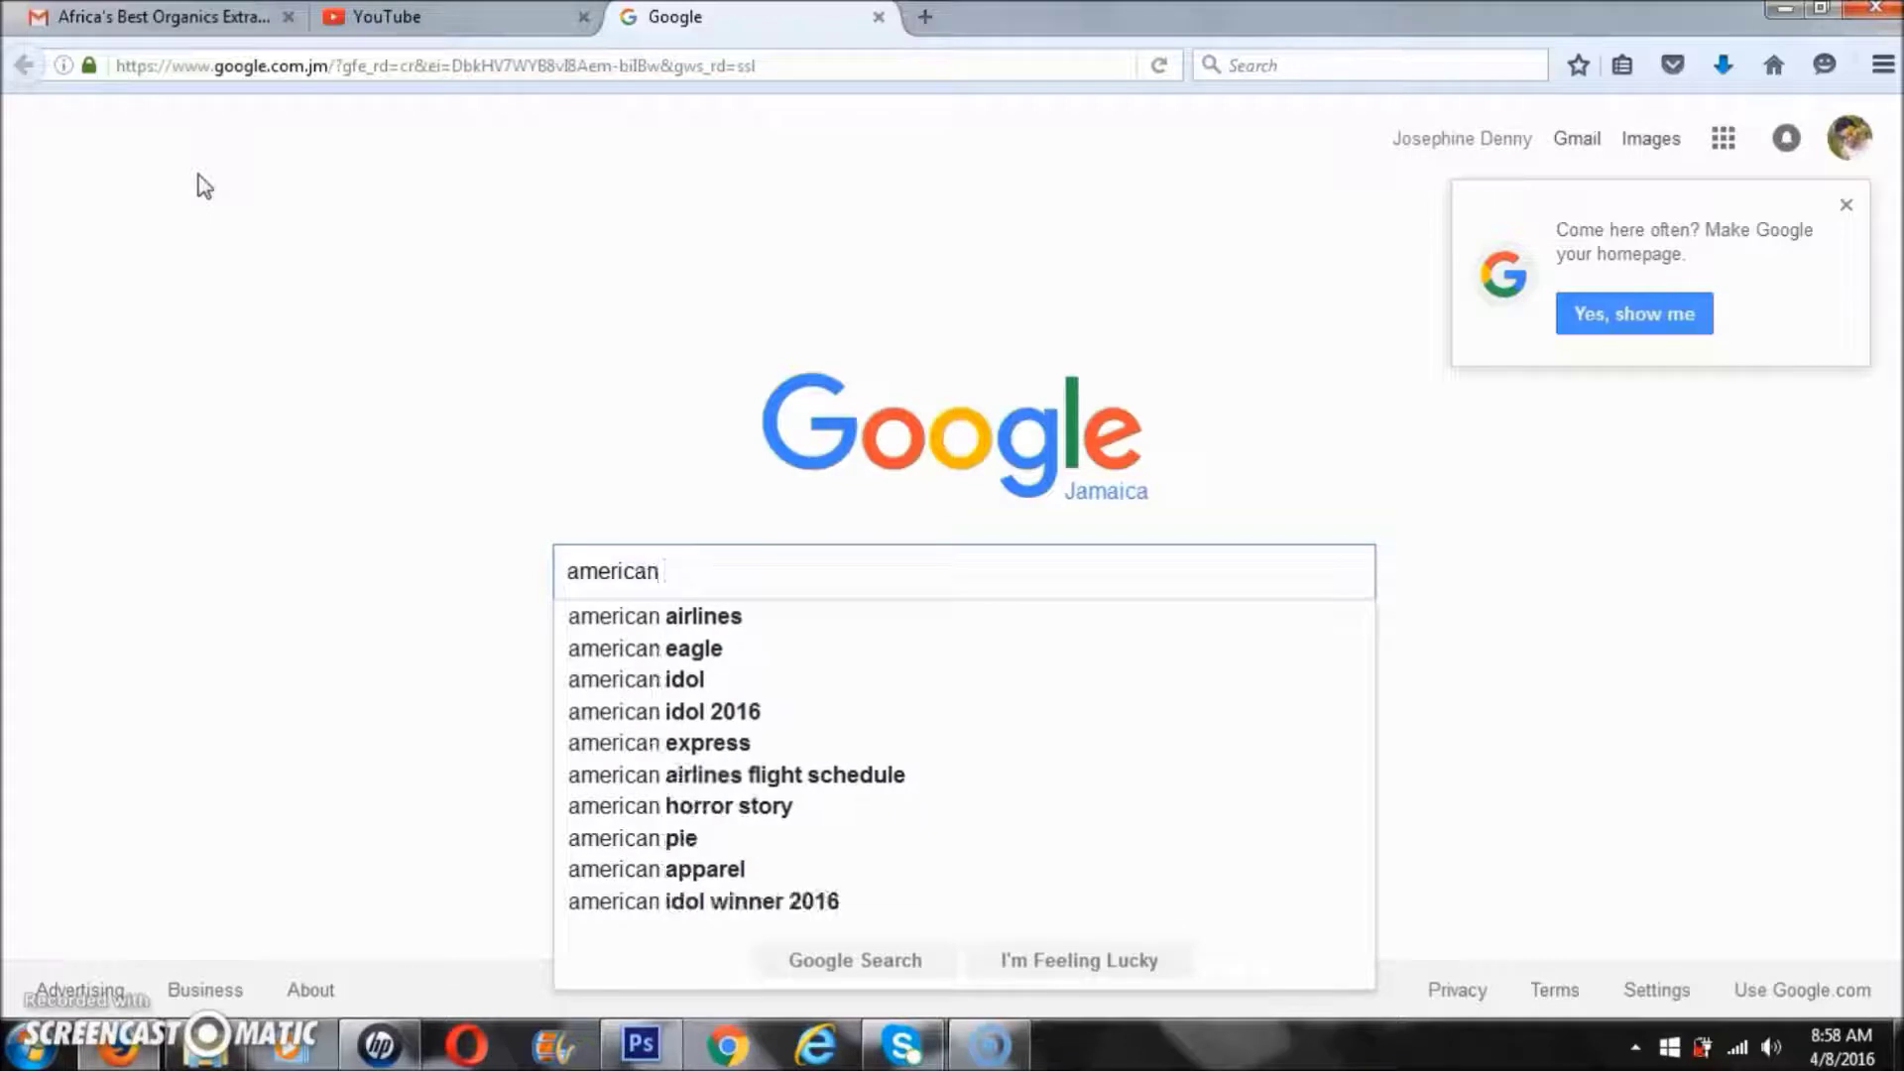
pyautogui.write('capta')
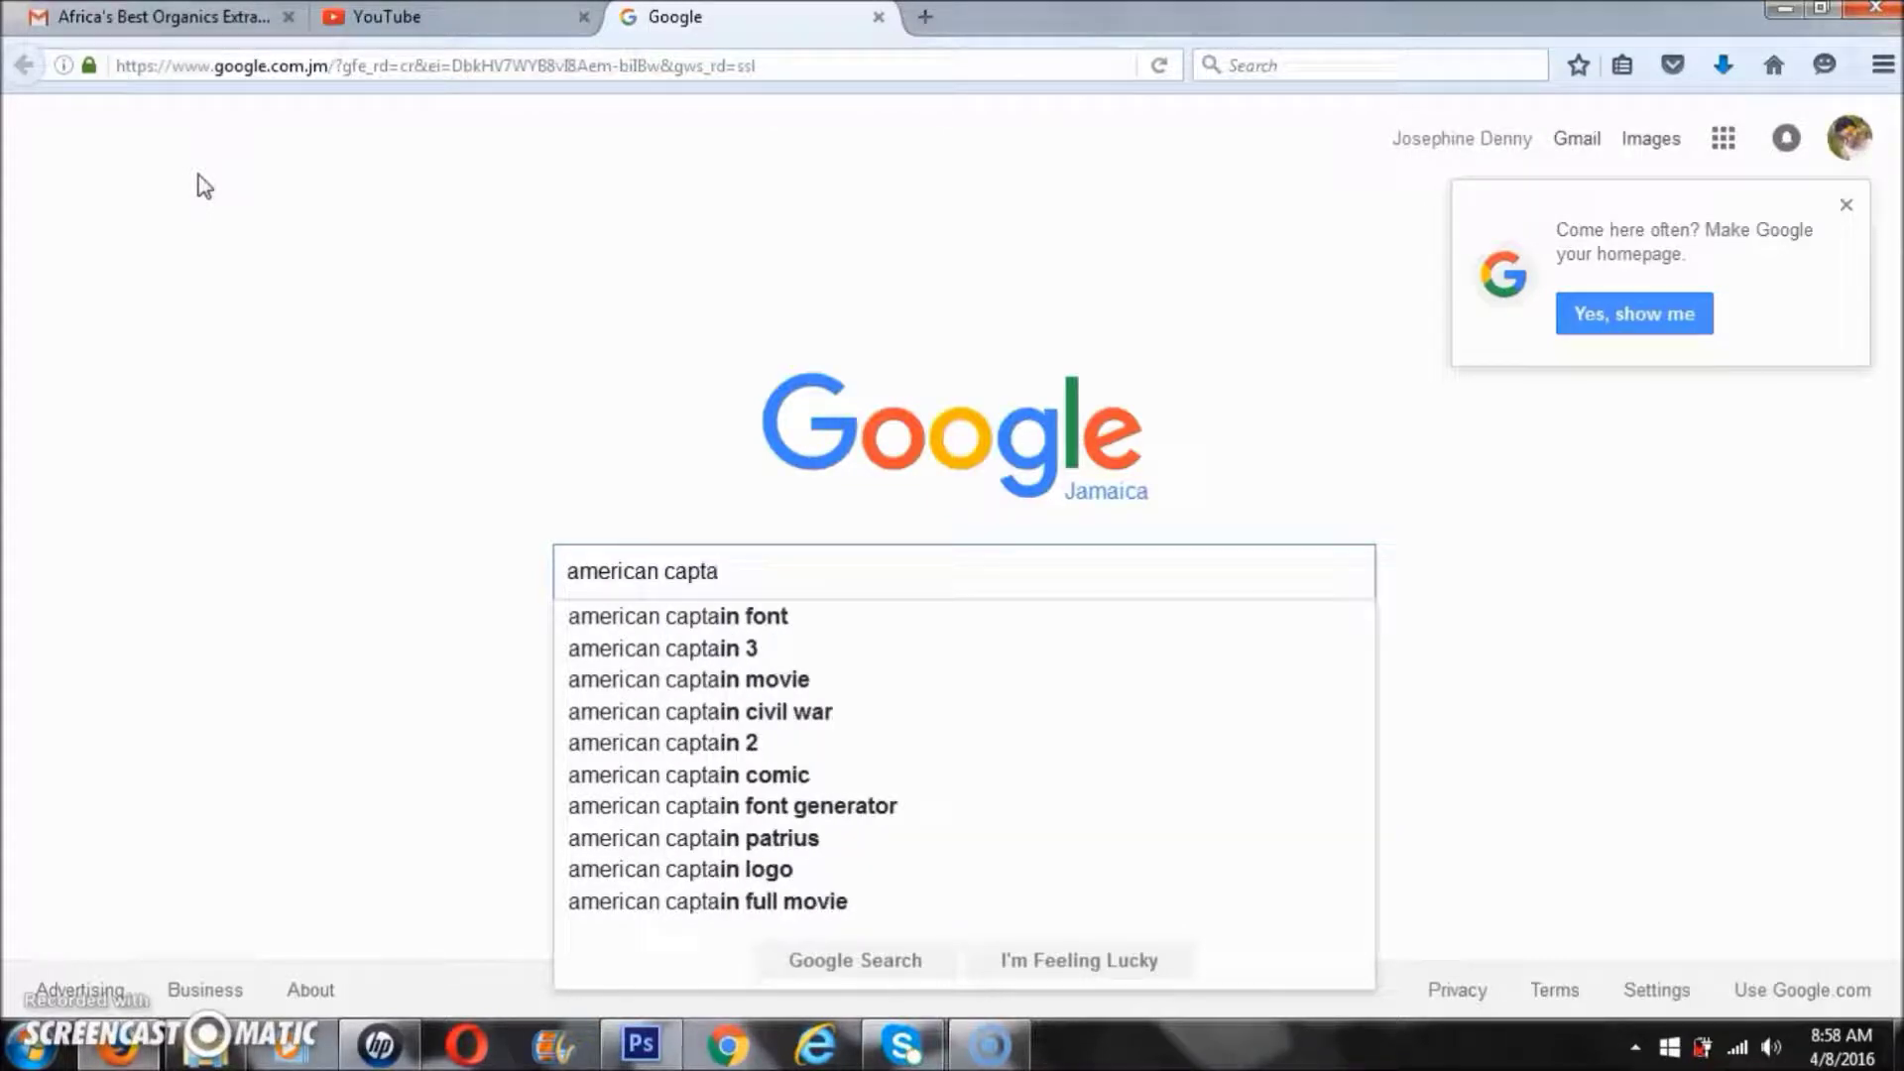
pyautogui.press('Down')
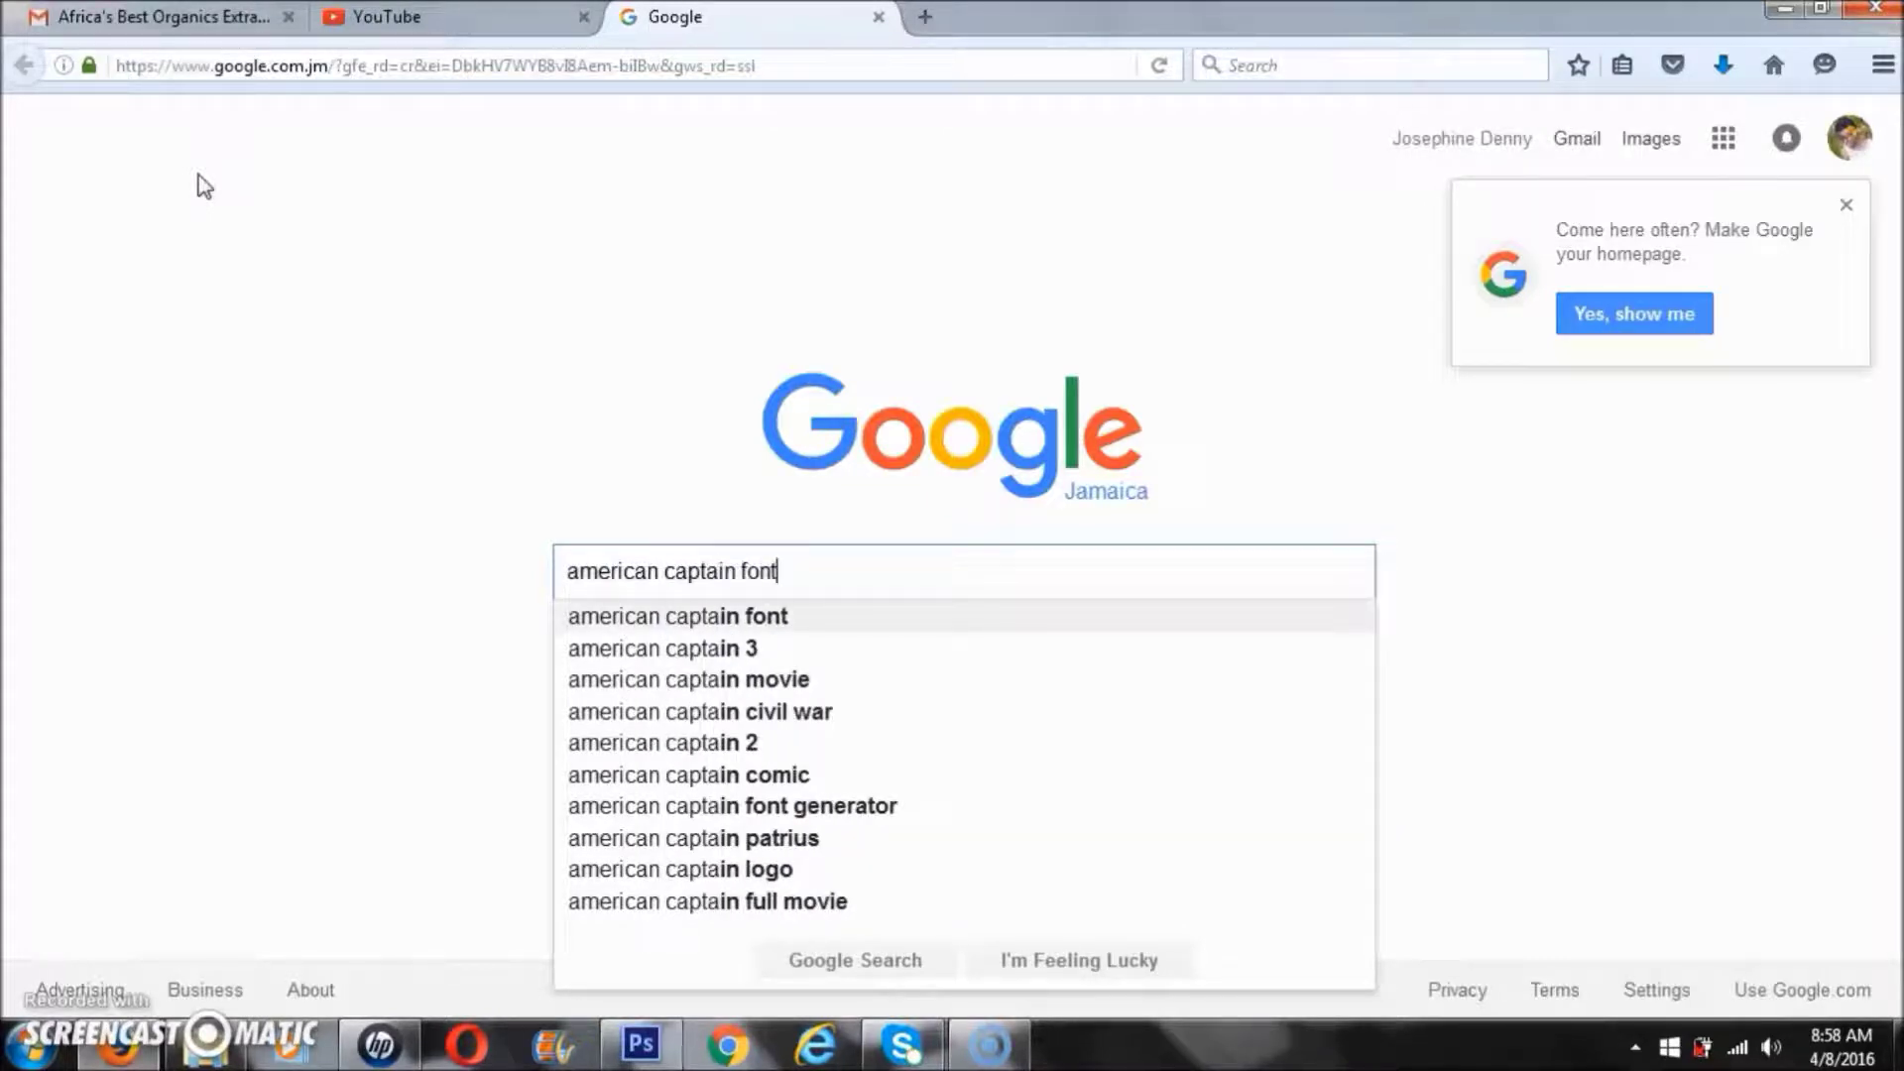
pyautogui.press('Return')
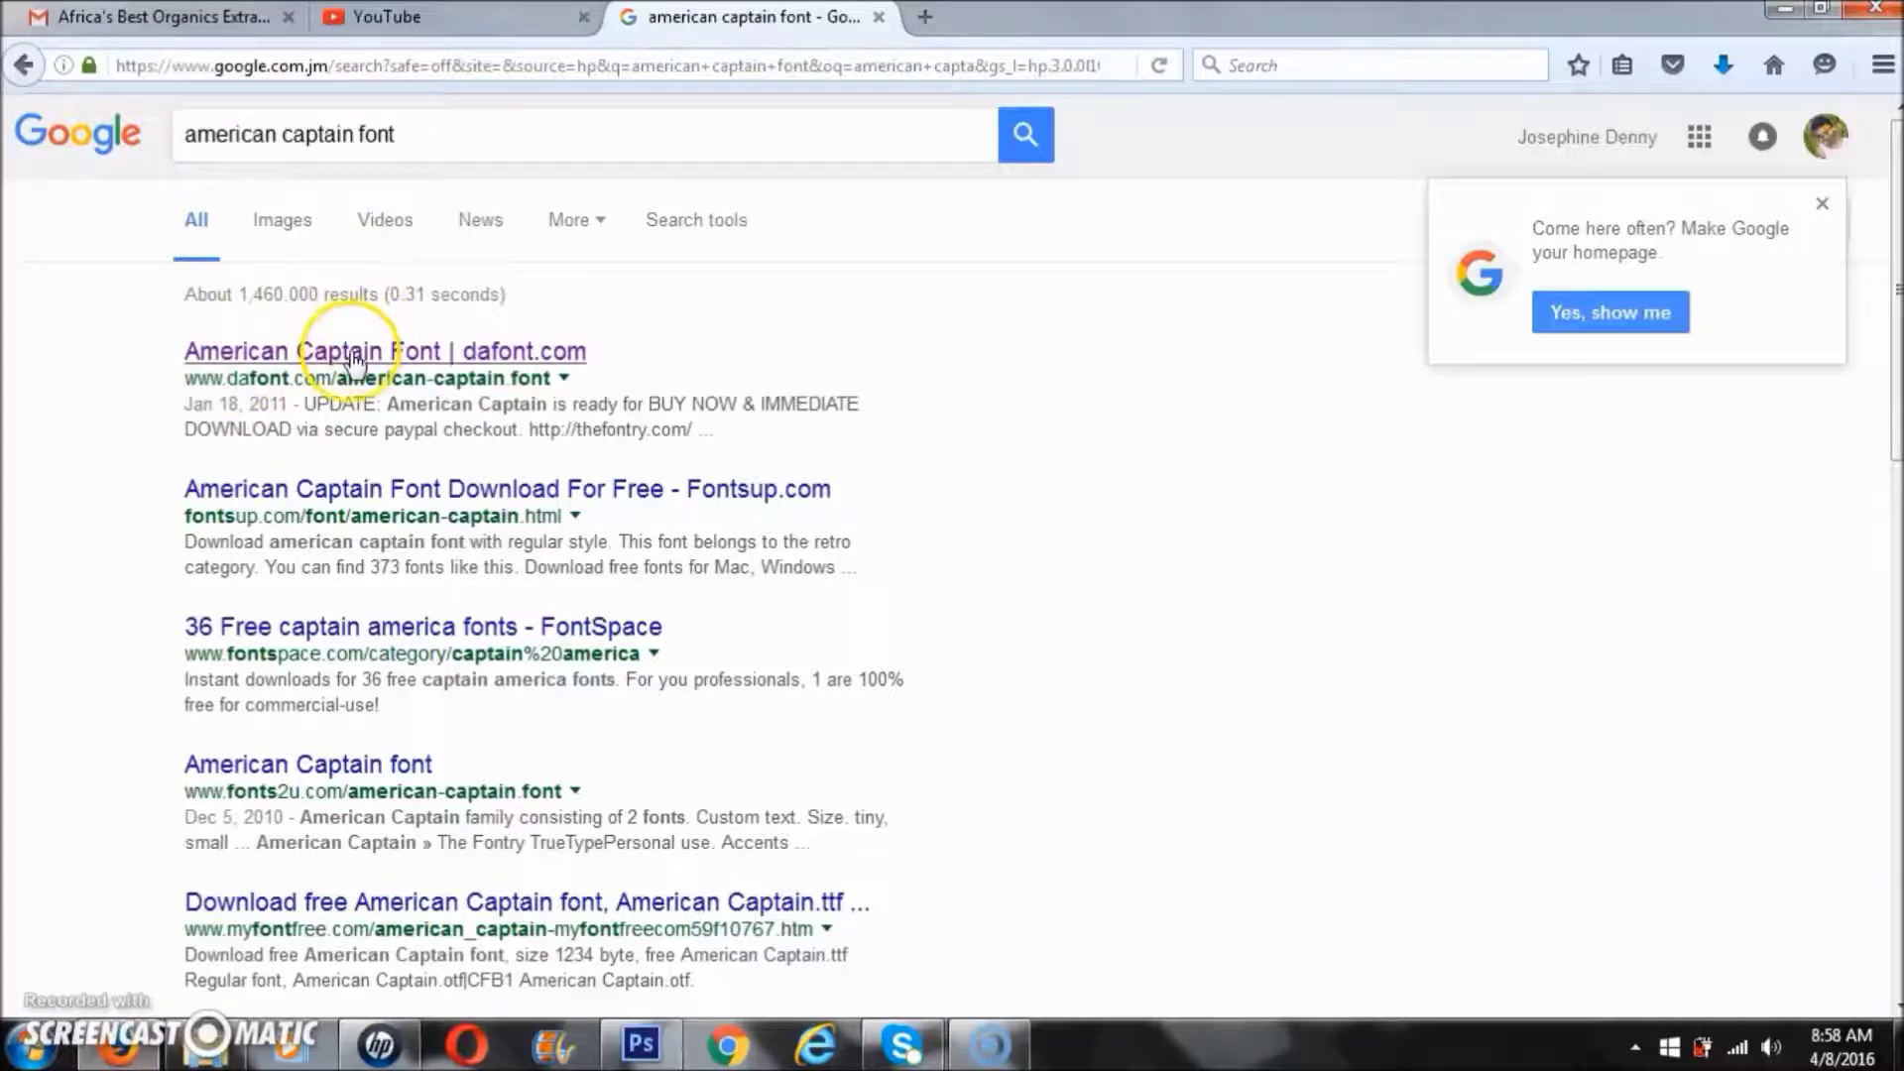
pyautogui.click(349, 355)
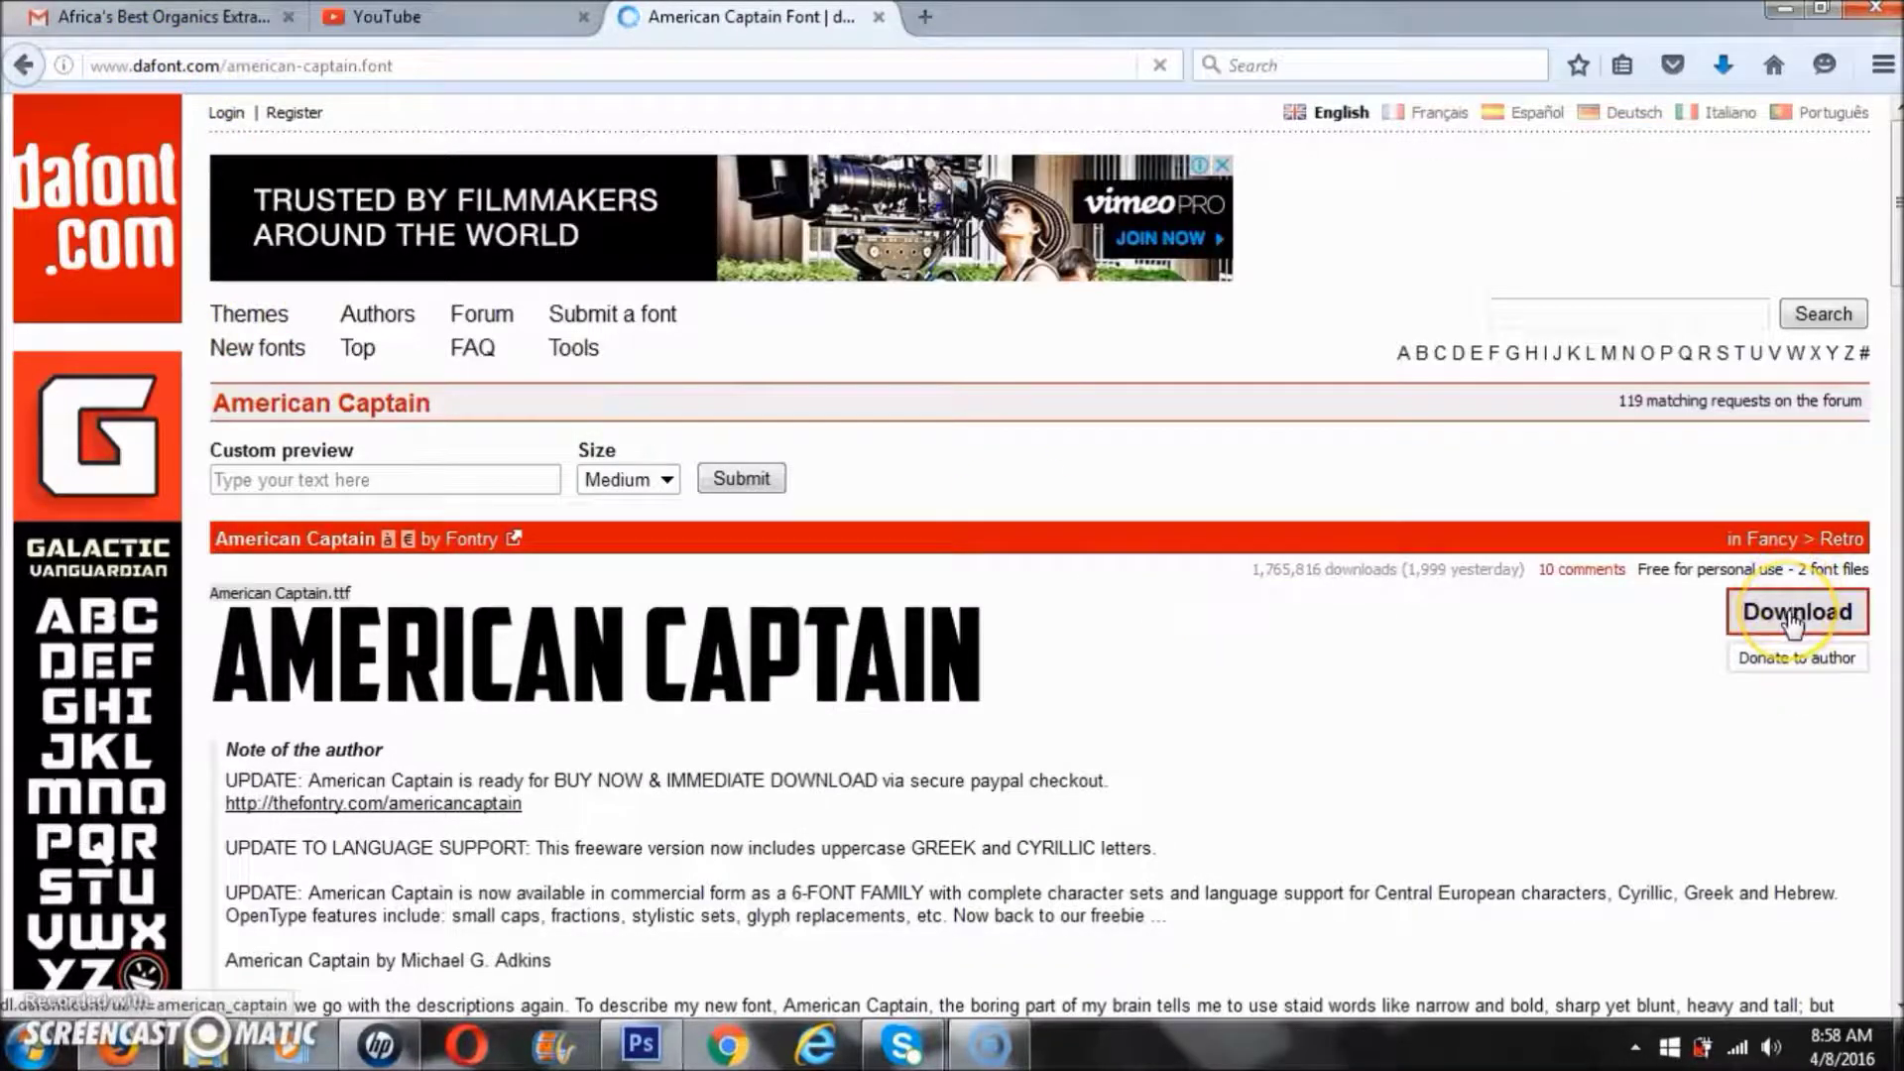
# Save american_captain.zip from dafont.com and open the Downloads folder.
pyautogui.click(1793, 622)
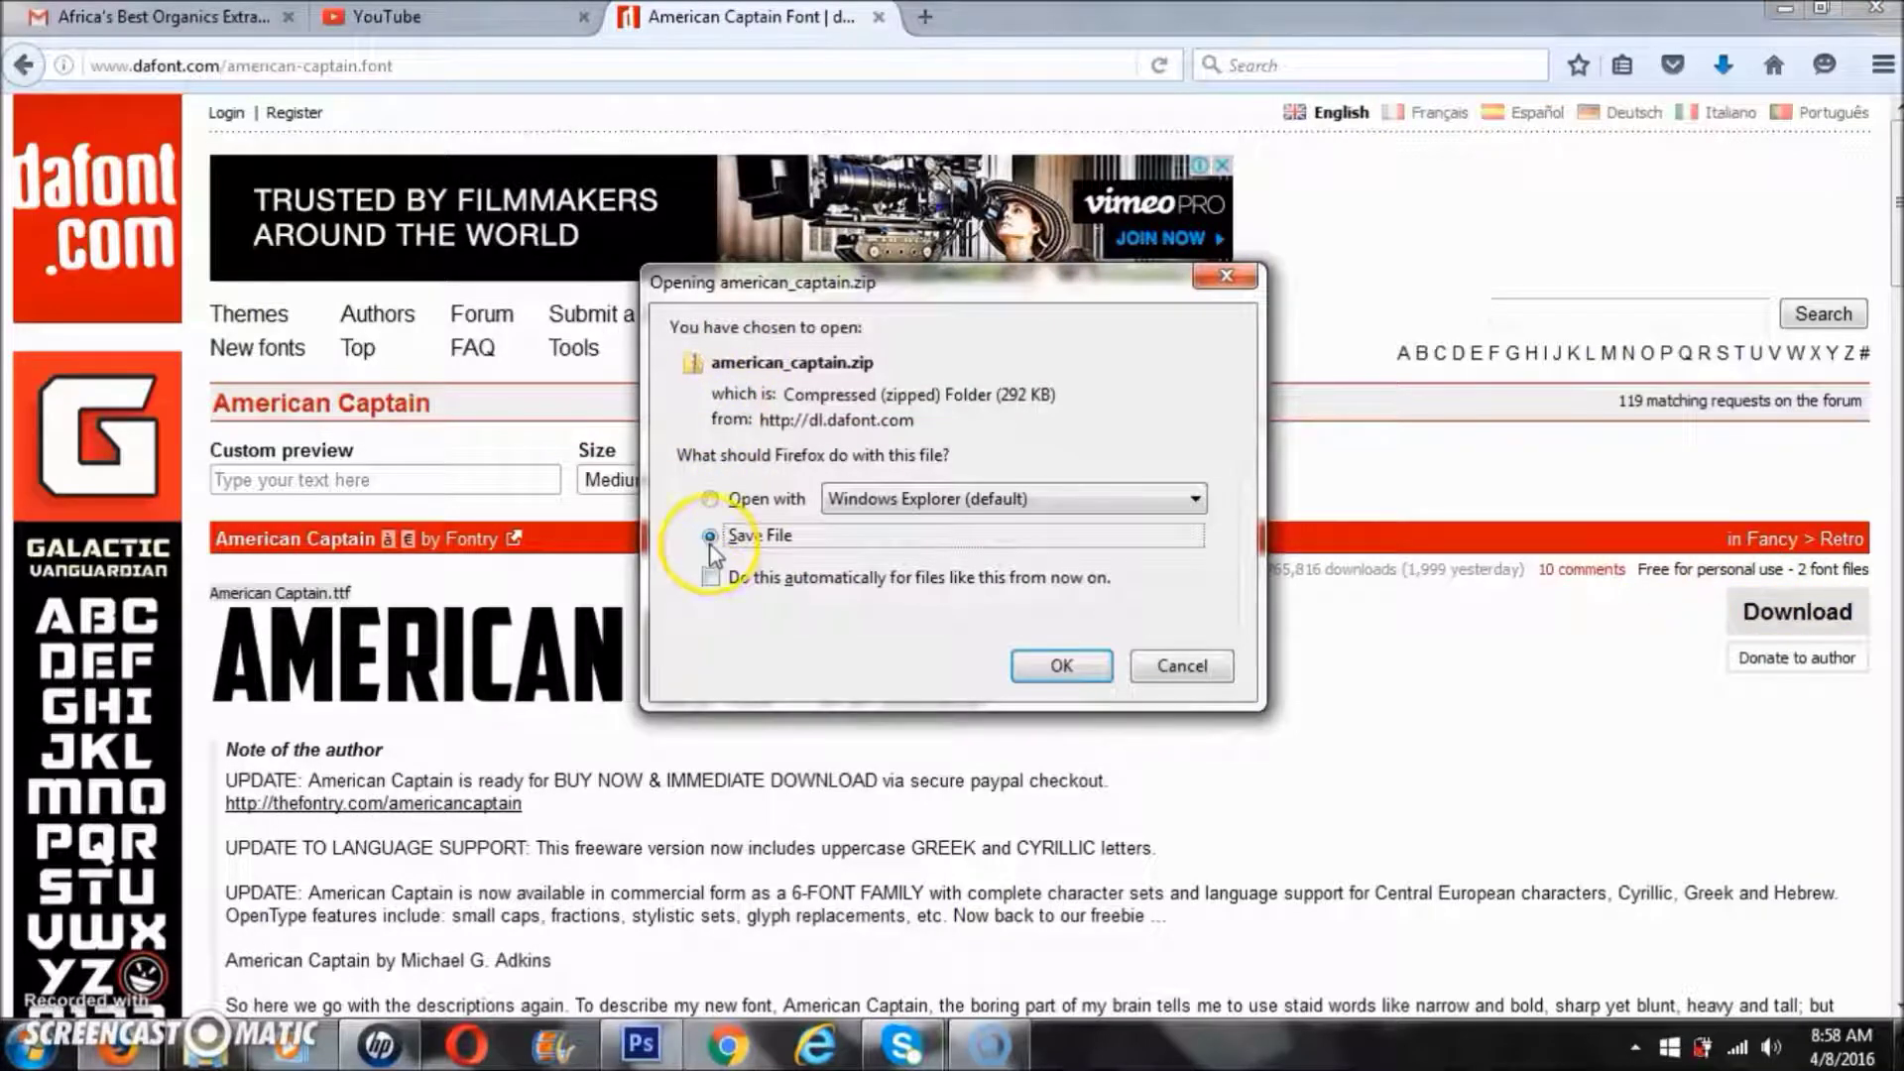
pyautogui.click(1061, 665)
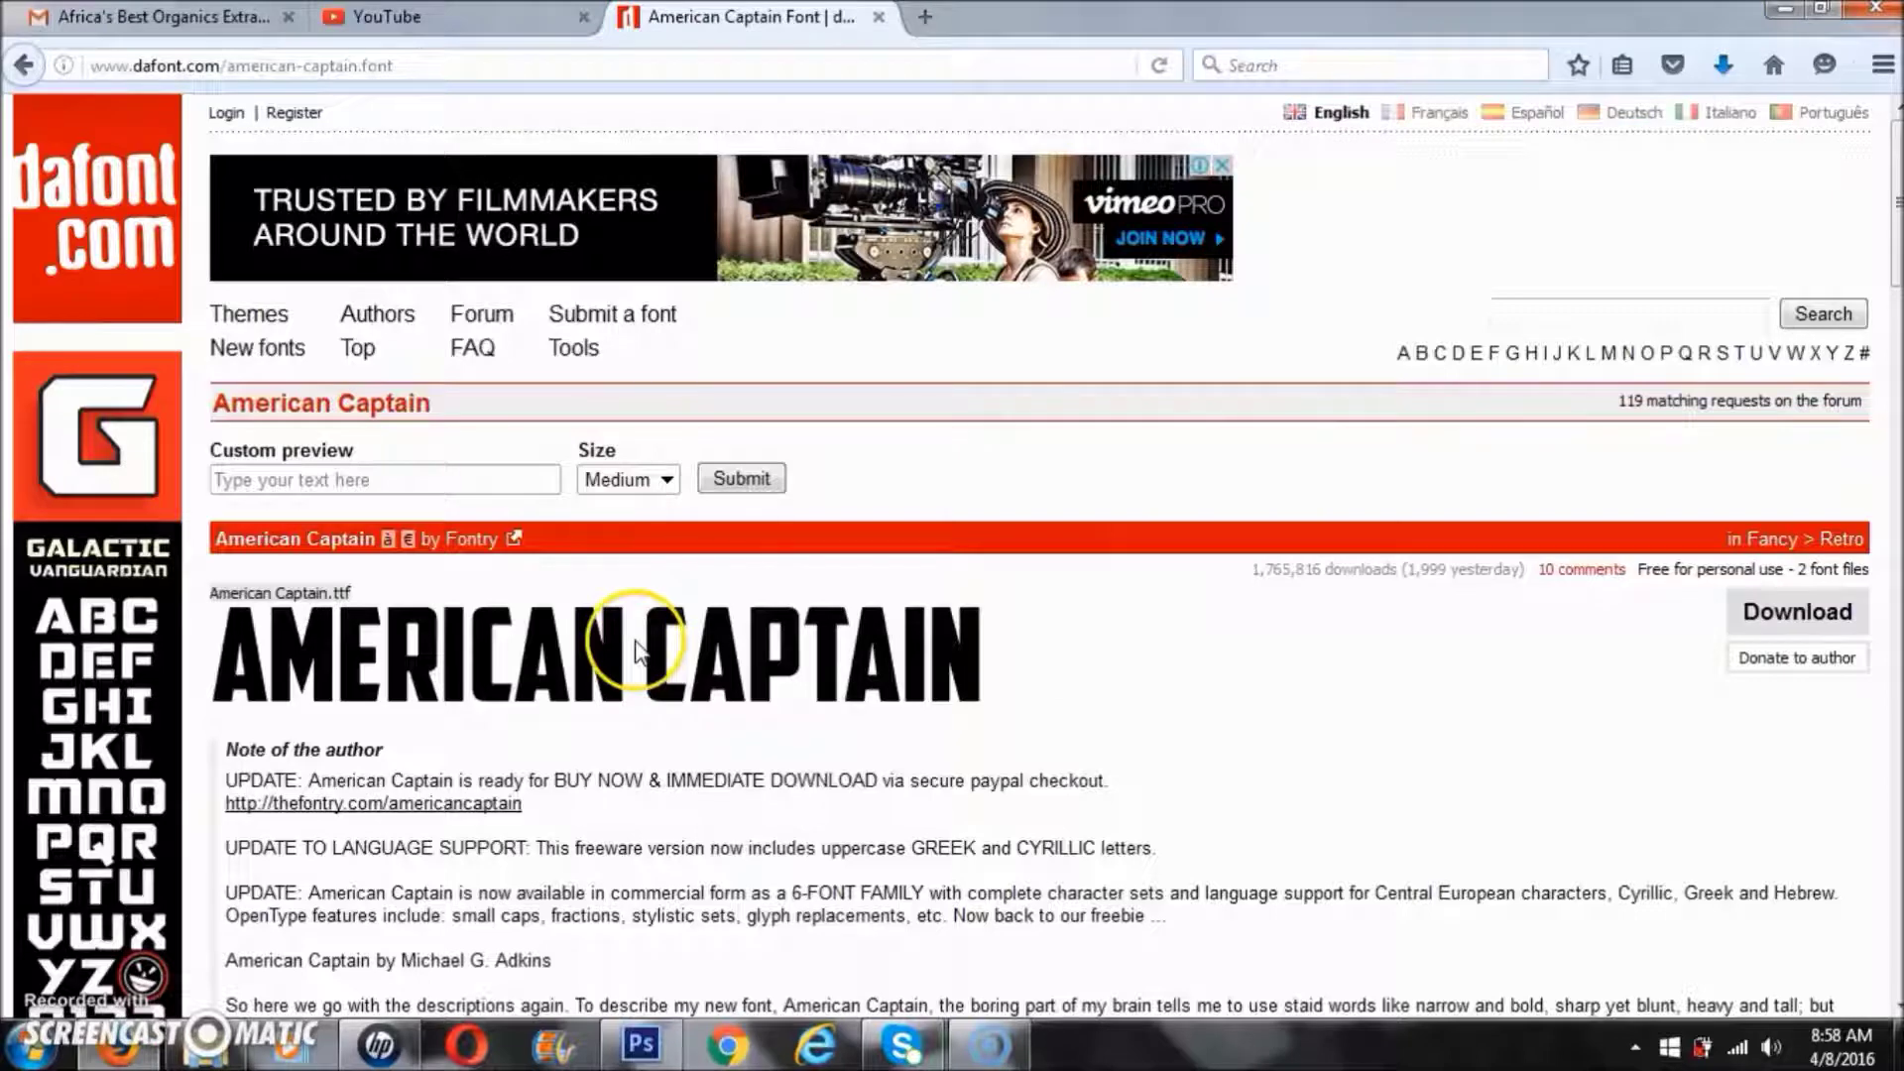
pyautogui.click(201, 1051)
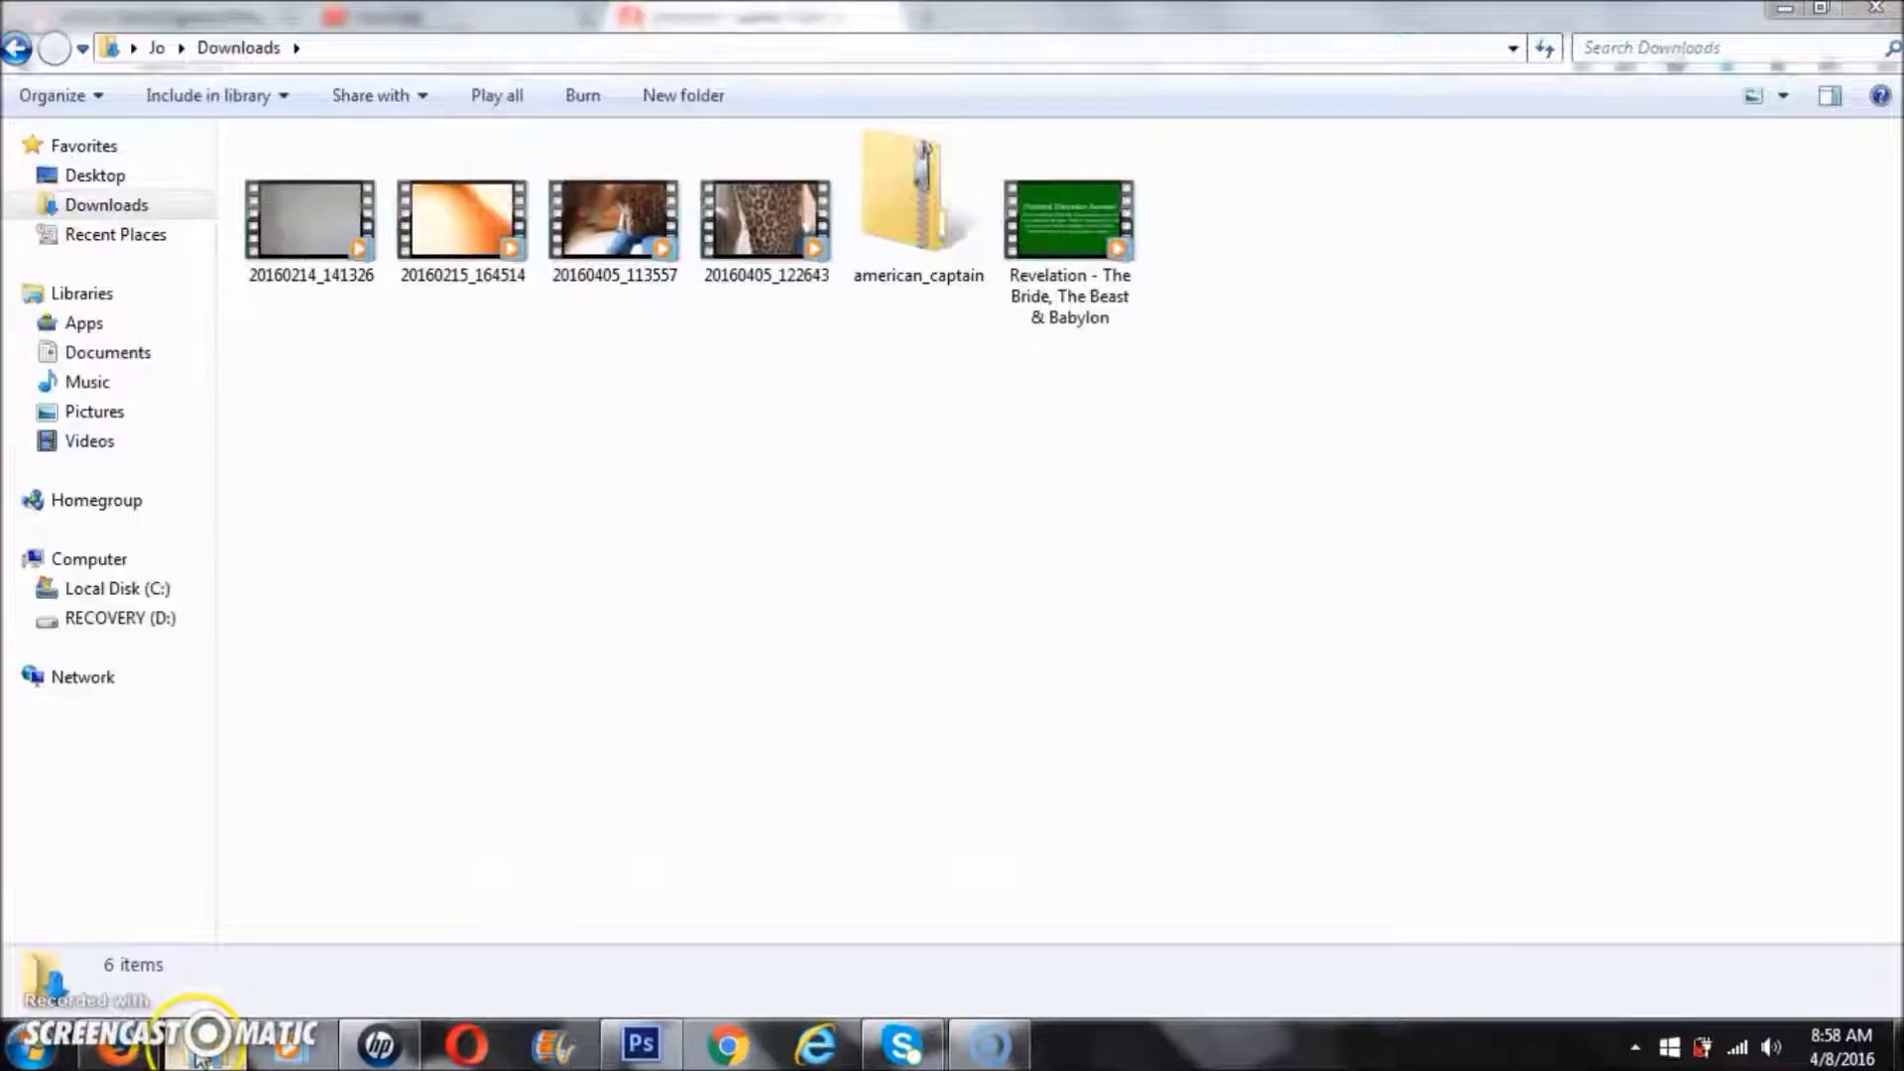
# Extract american_captain.zip into a new american_captain folder.
pyautogui.click(108, 216)
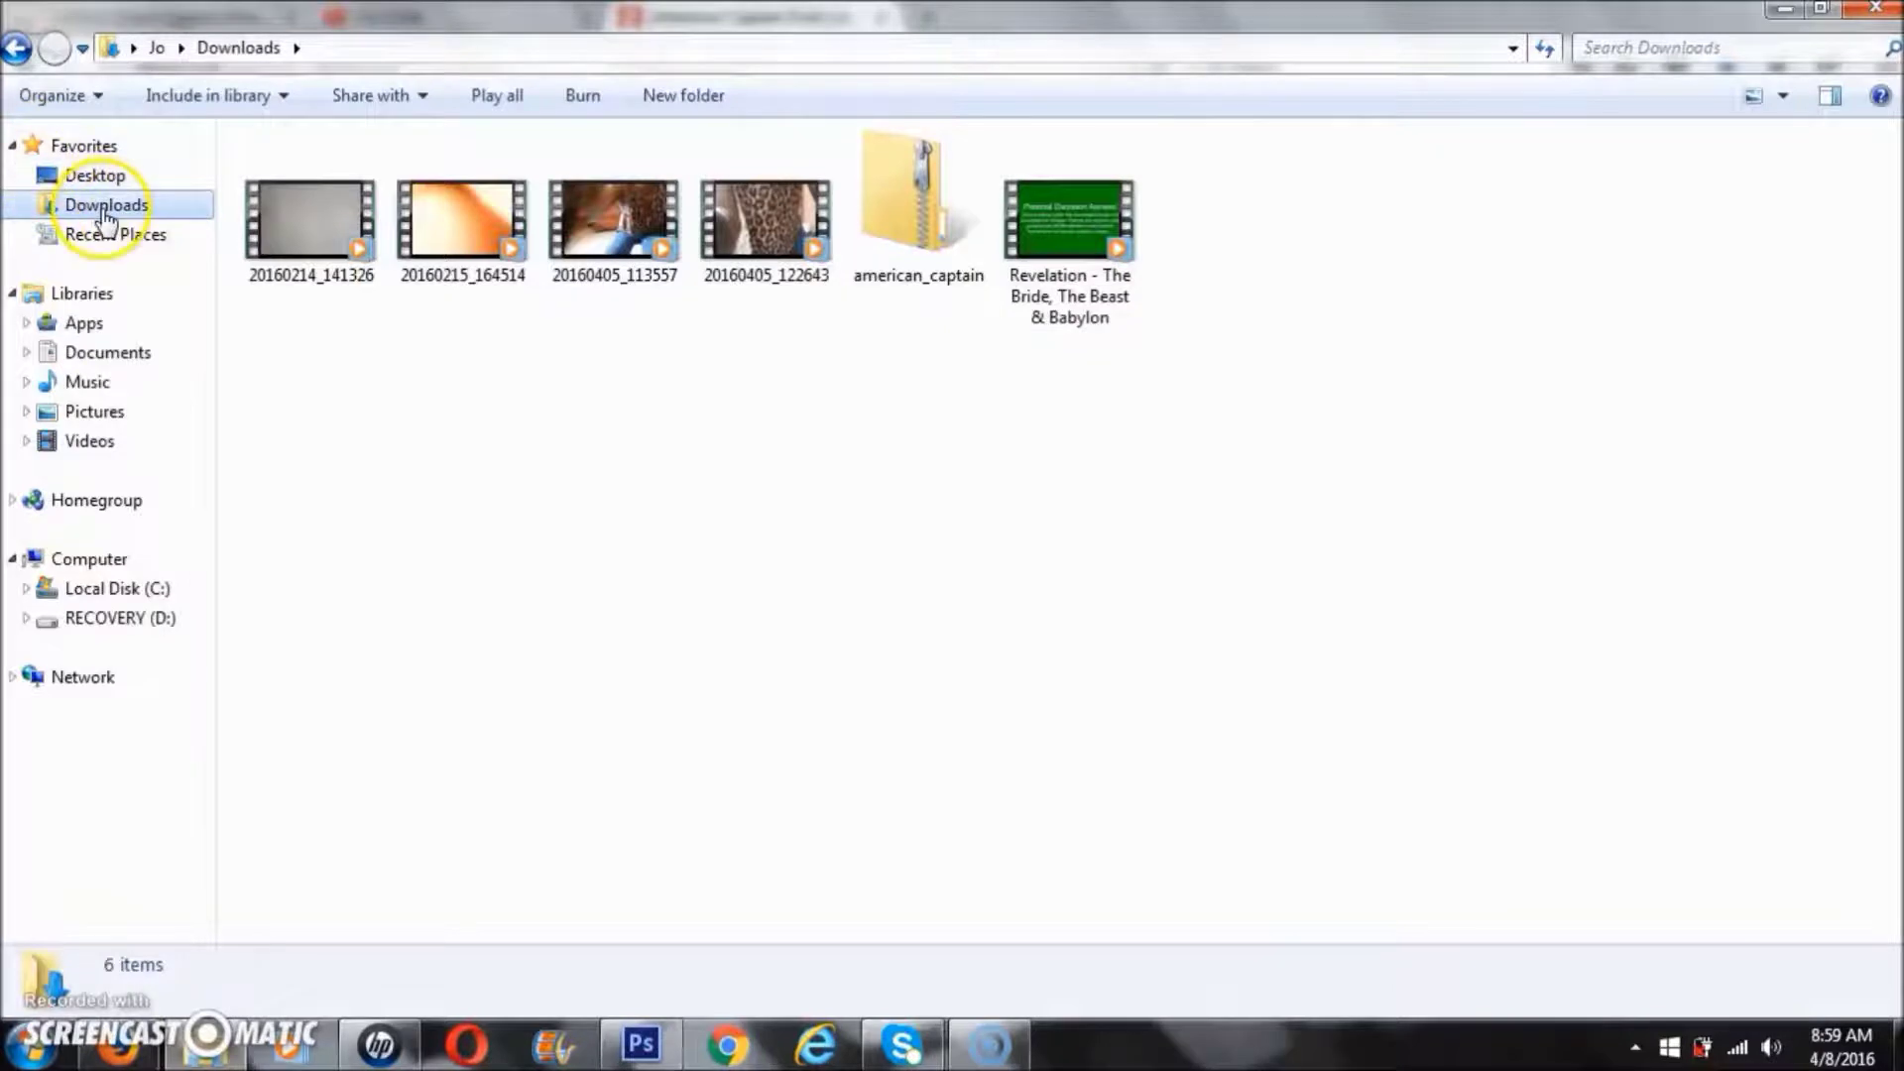
pyautogui.click(924, 218)
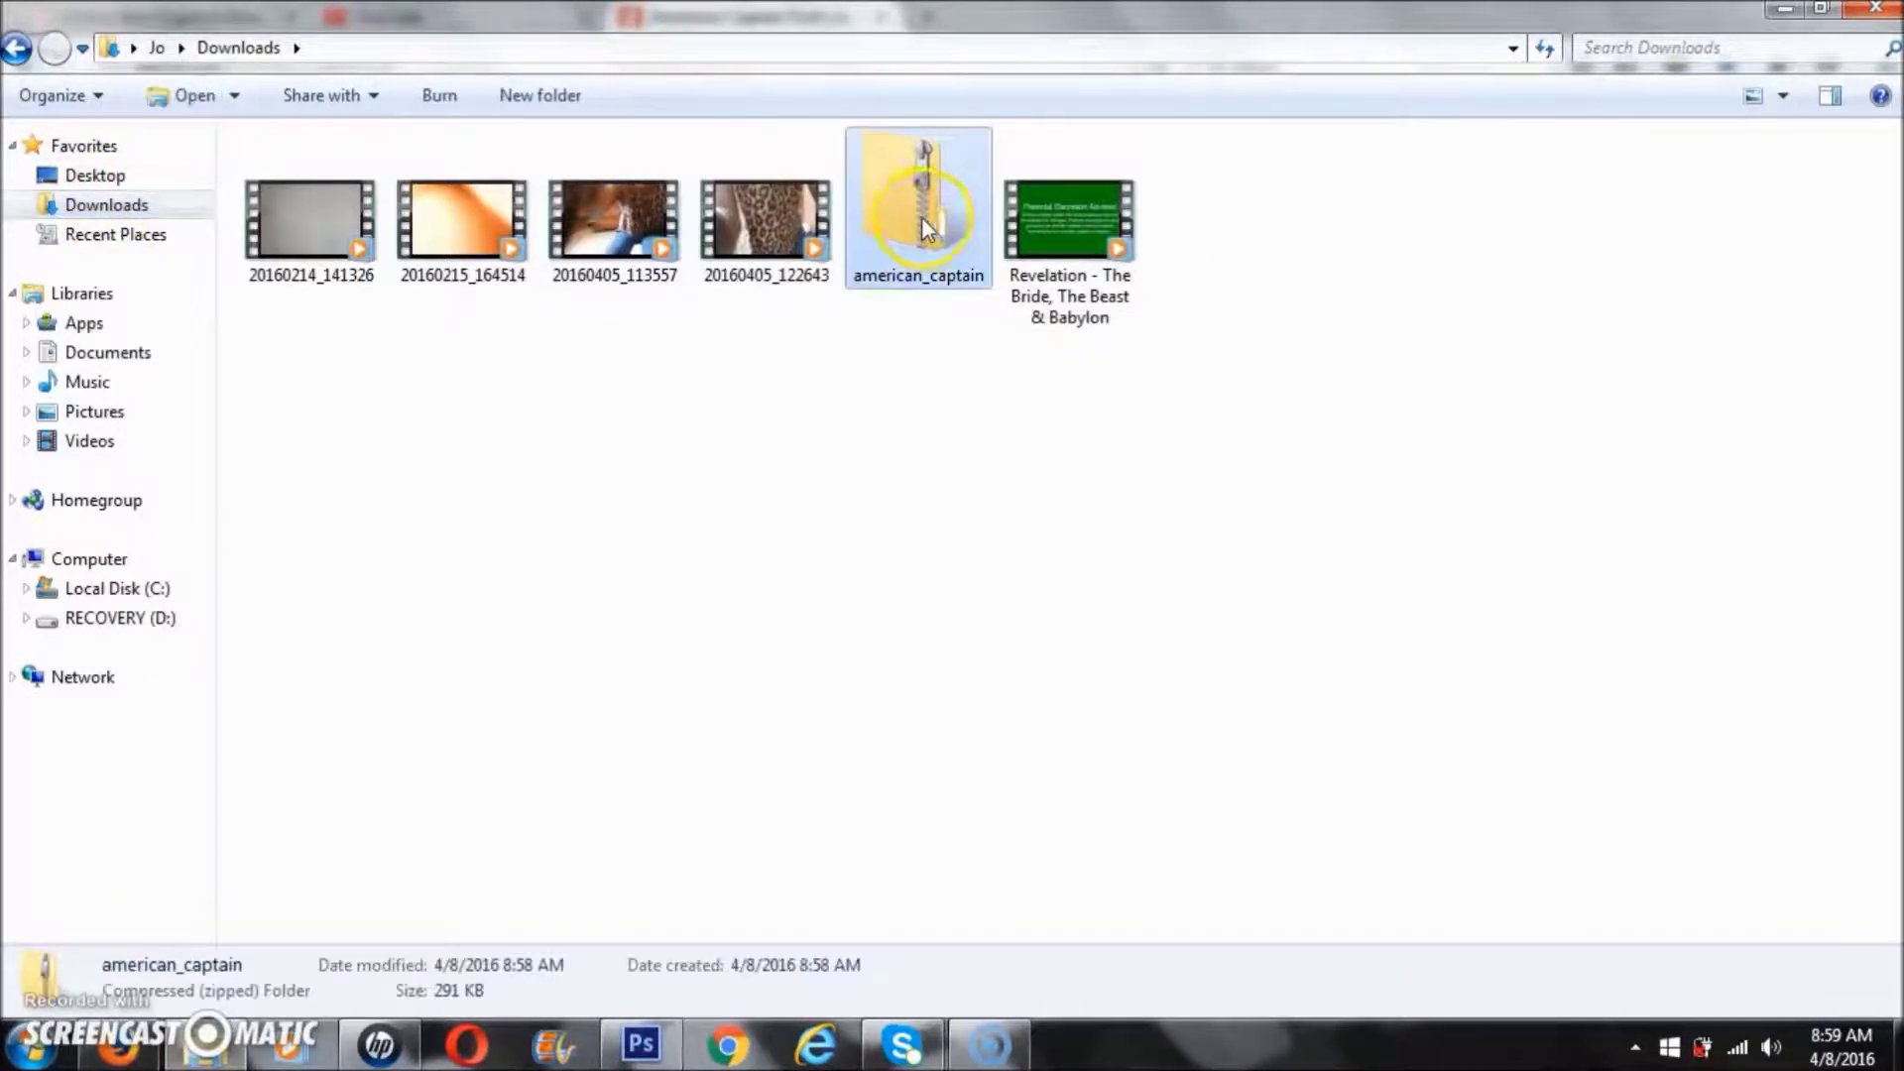
pyautogui.doubleClick(910, 206)
pyautogui.rightClick(911, 206)
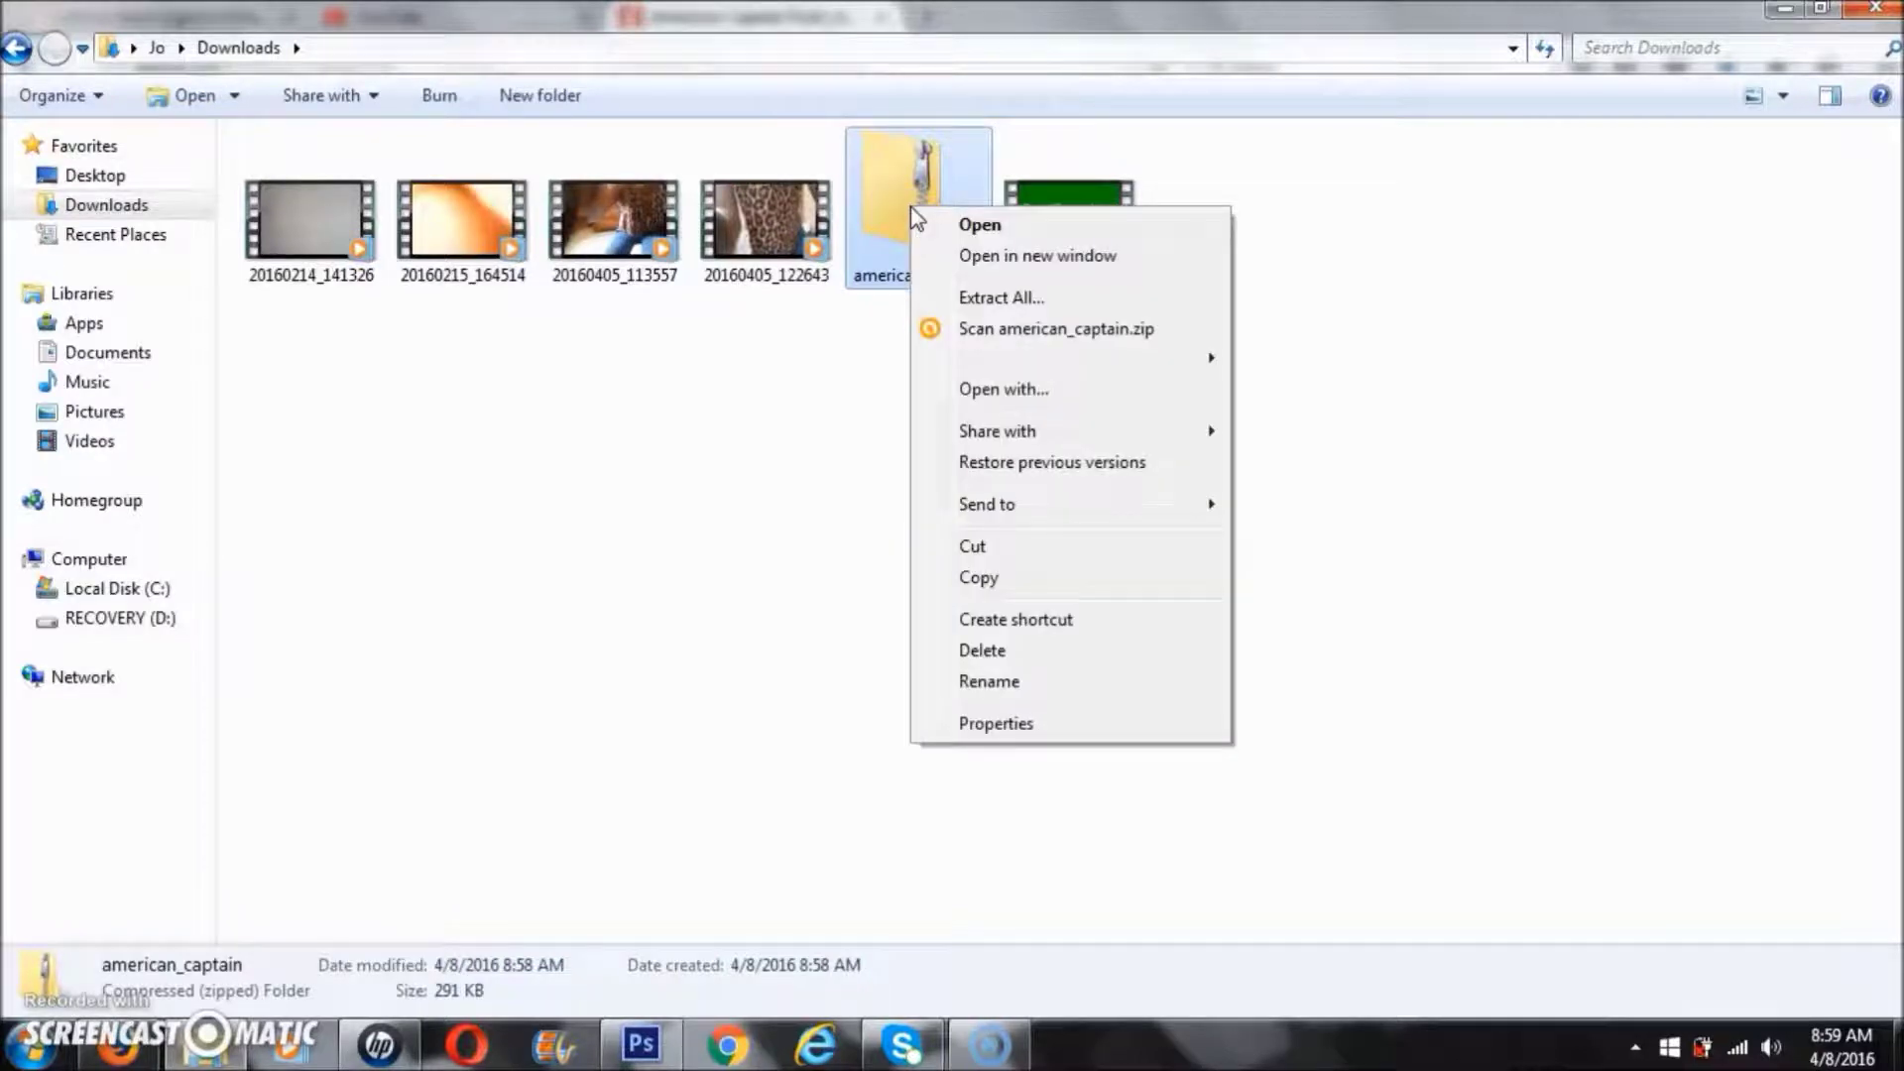
pyautogui.click(991, 304)
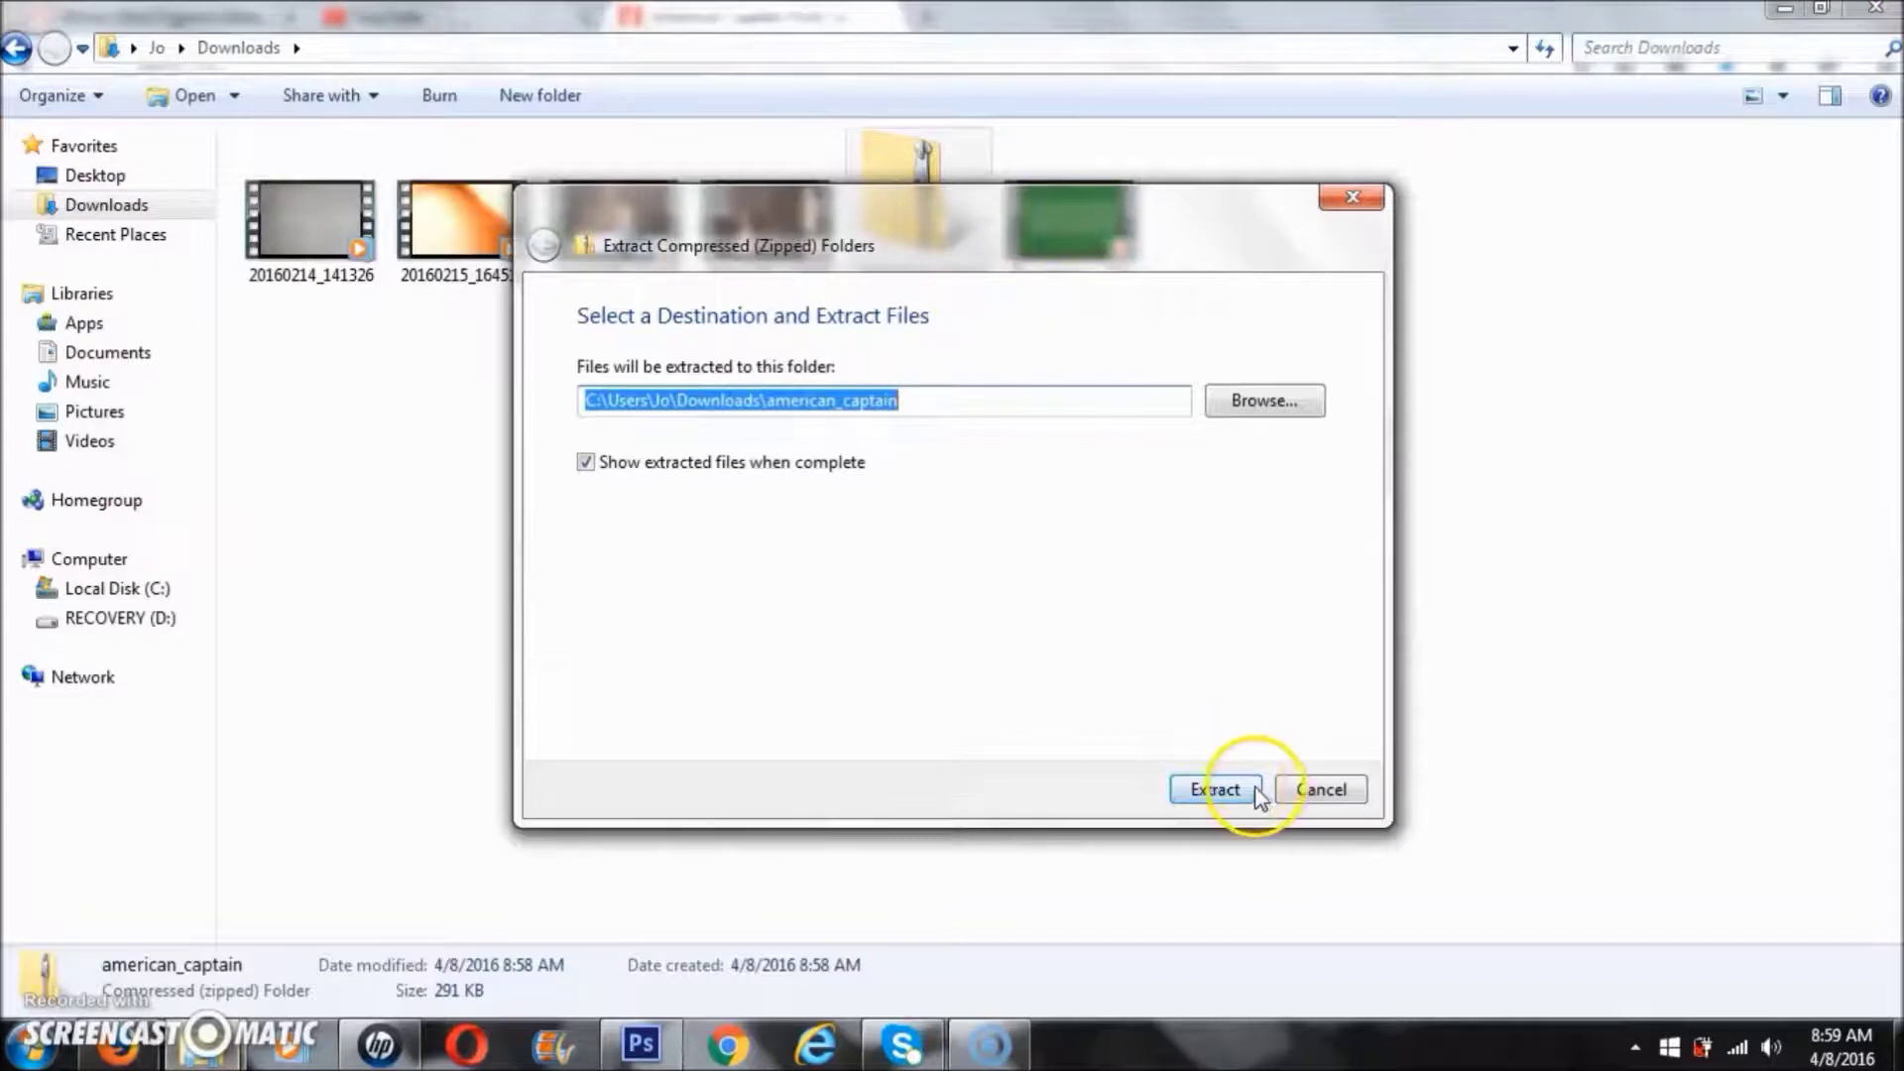
pyautogui.click(1239, 793)
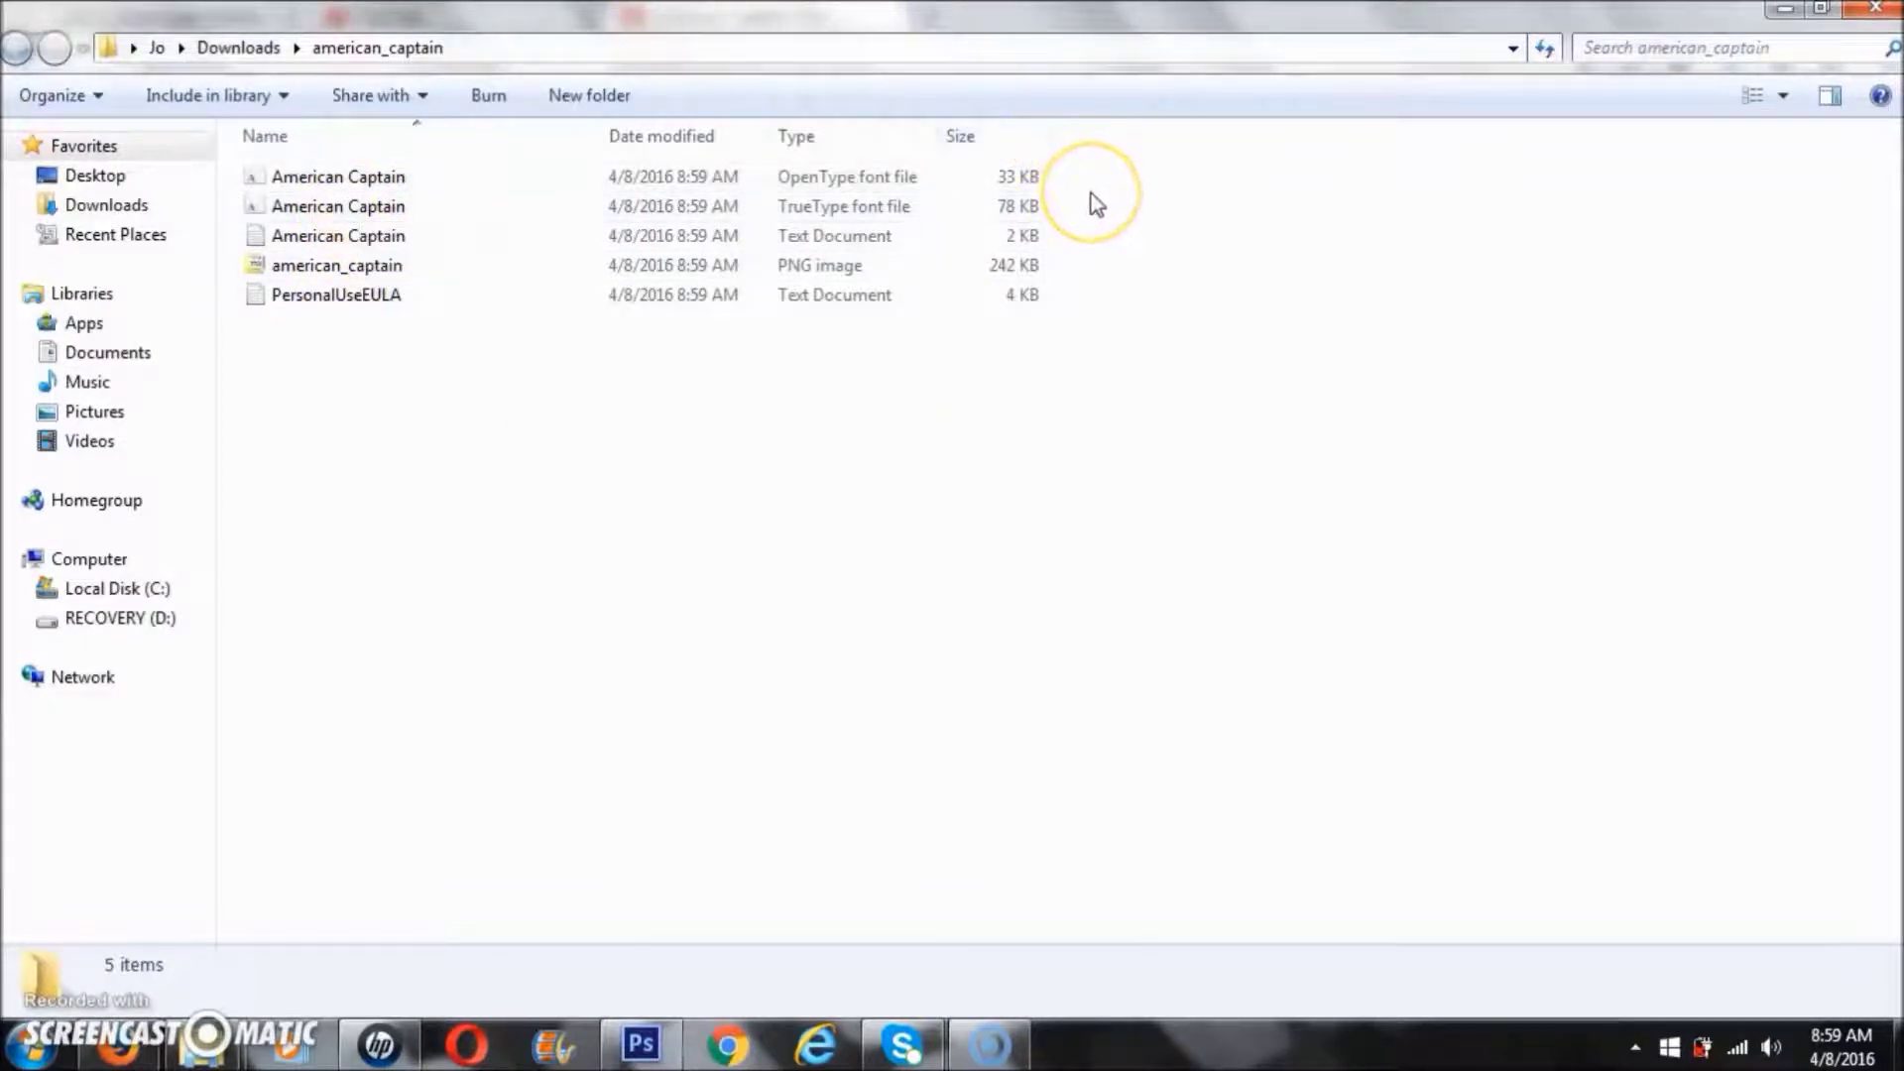
# Copy the two American Captain font files.
pyautogui.moveTo(1103, 223); pyautogui.dragTo(582, 179)
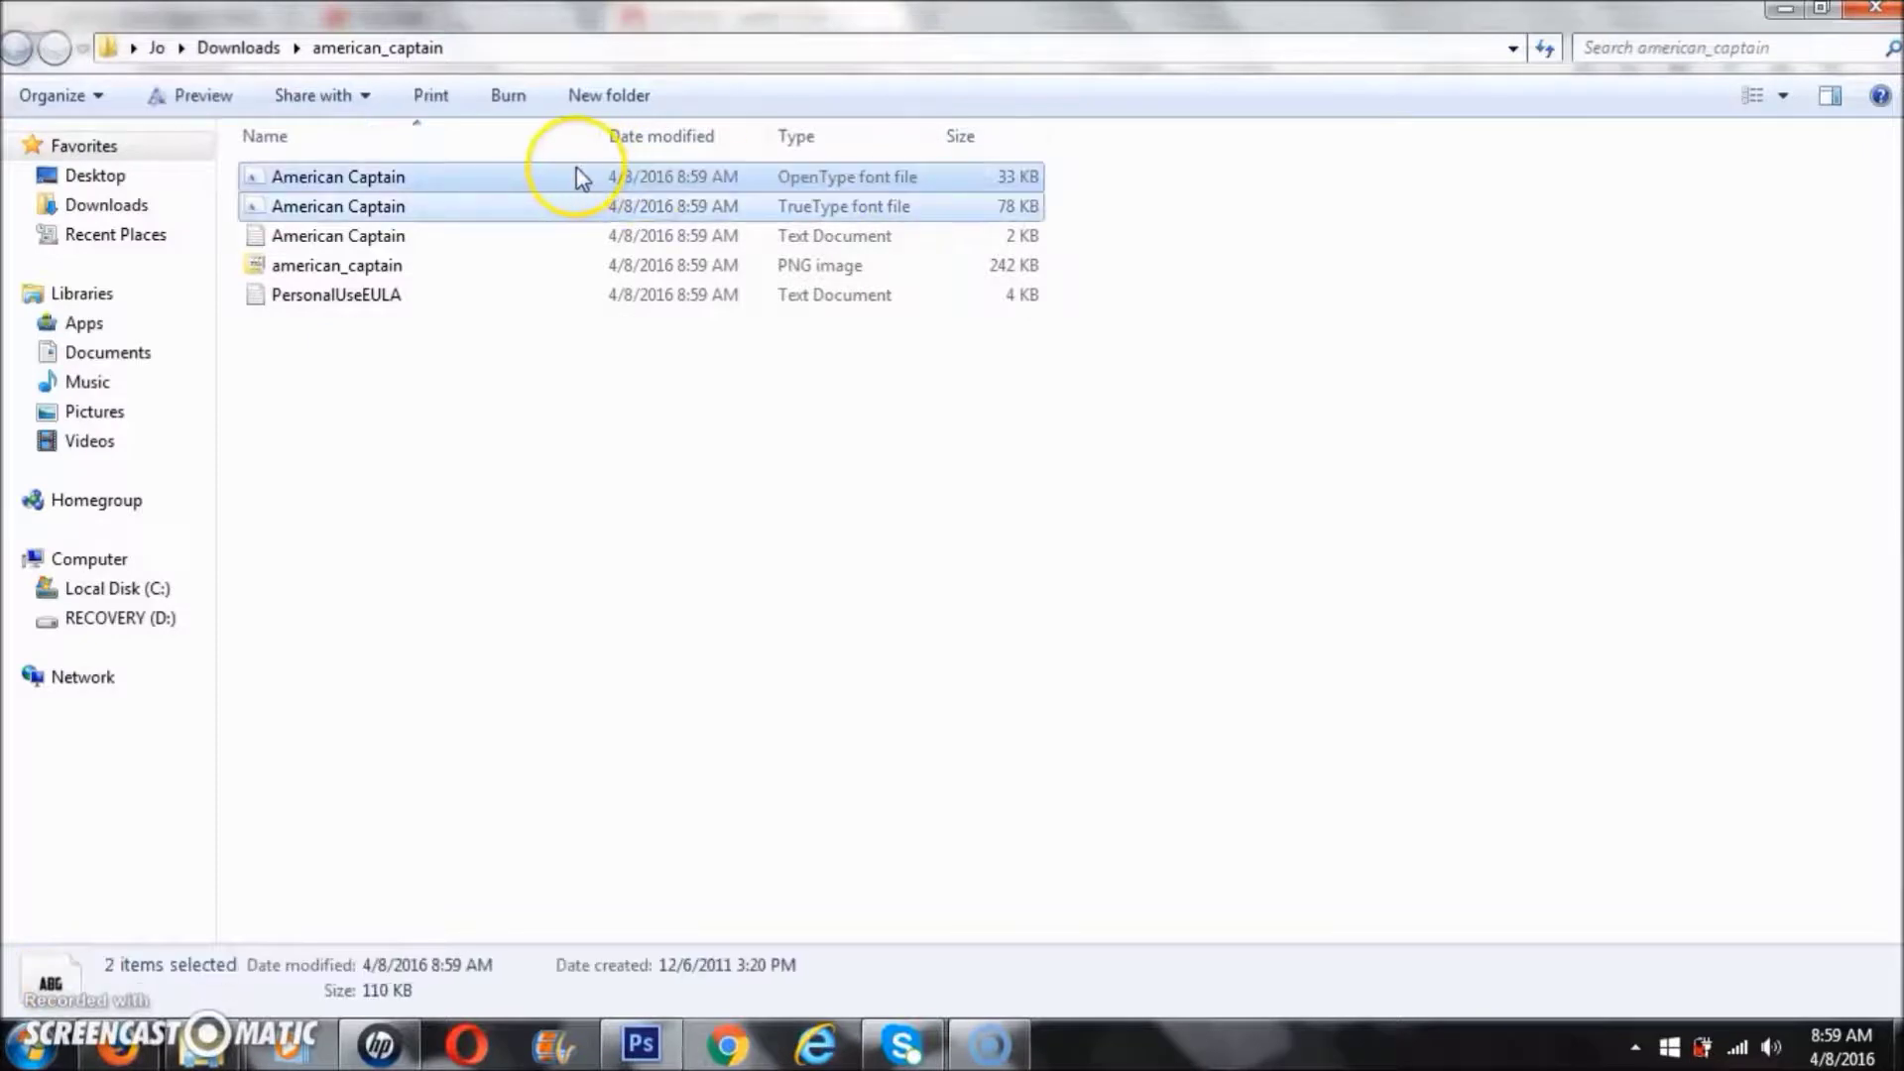
pyautogui.rightClick(357, 174)
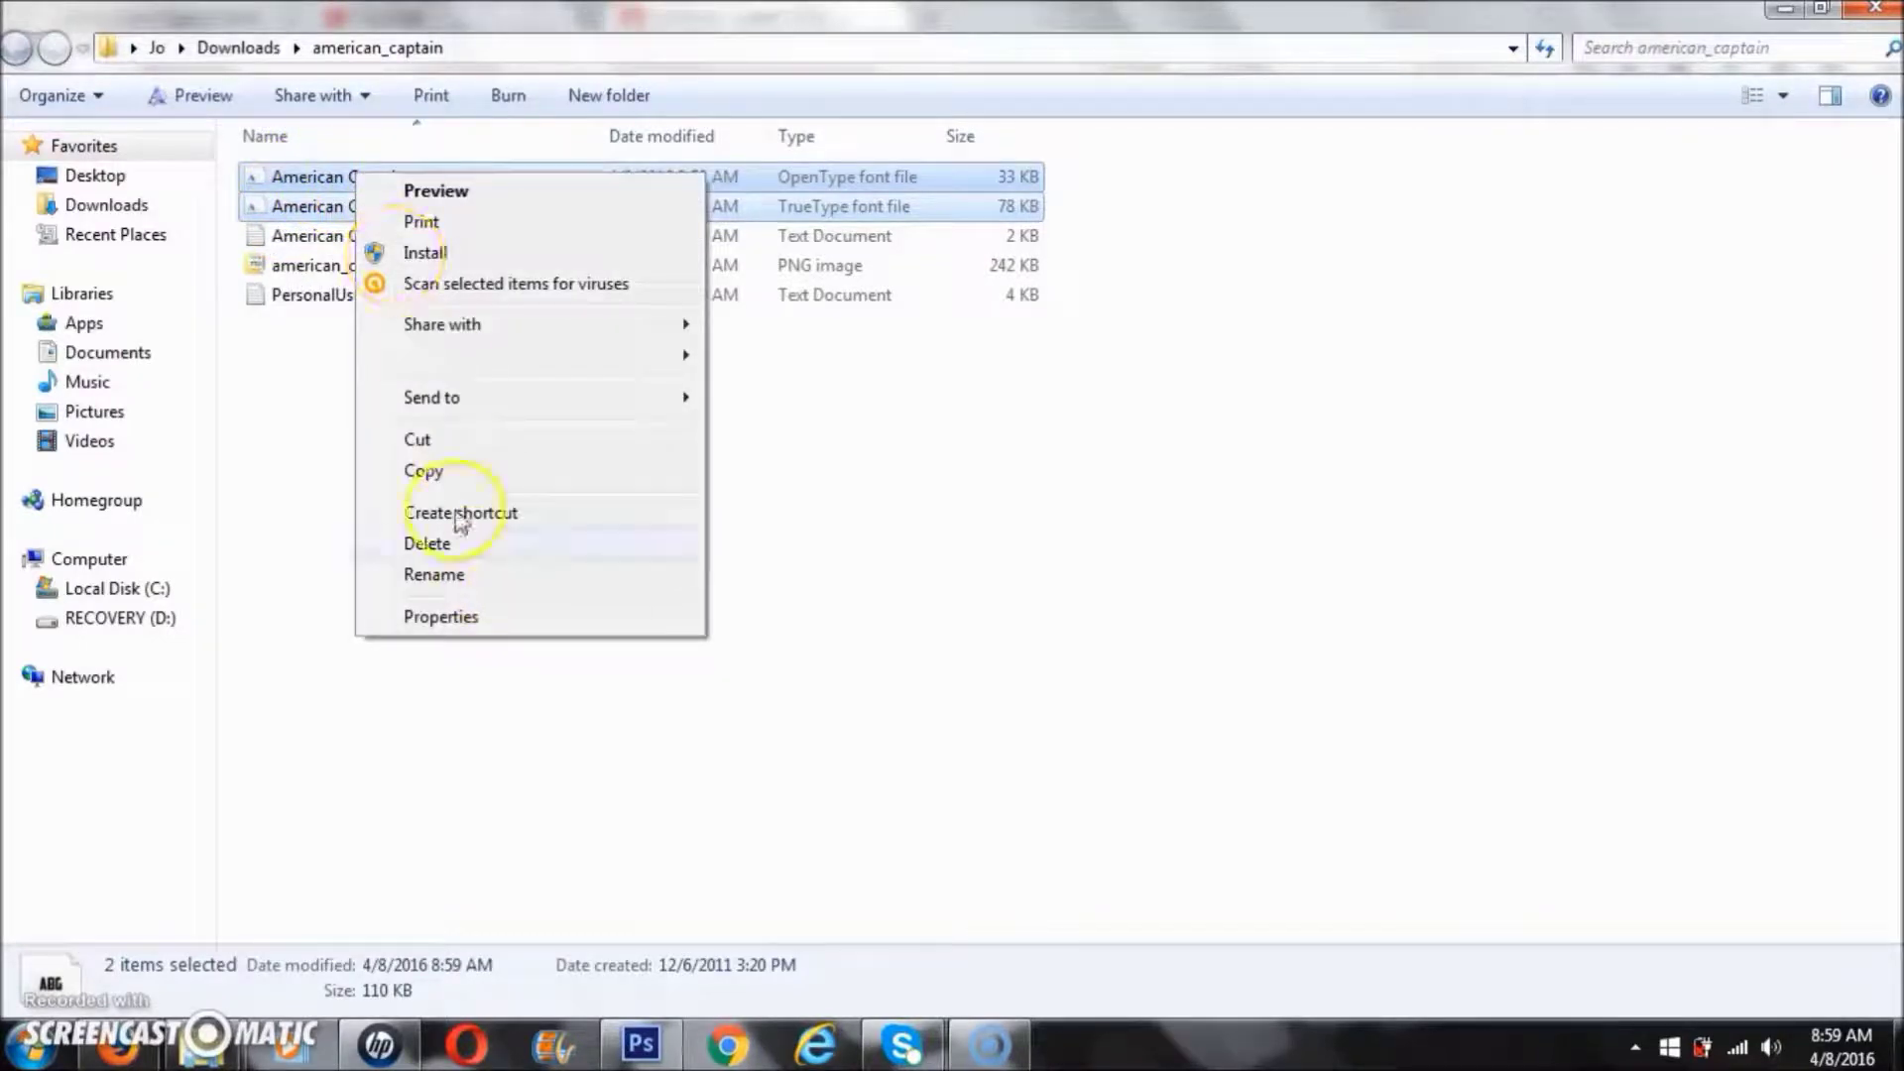
pyautogui.click(443, 476)
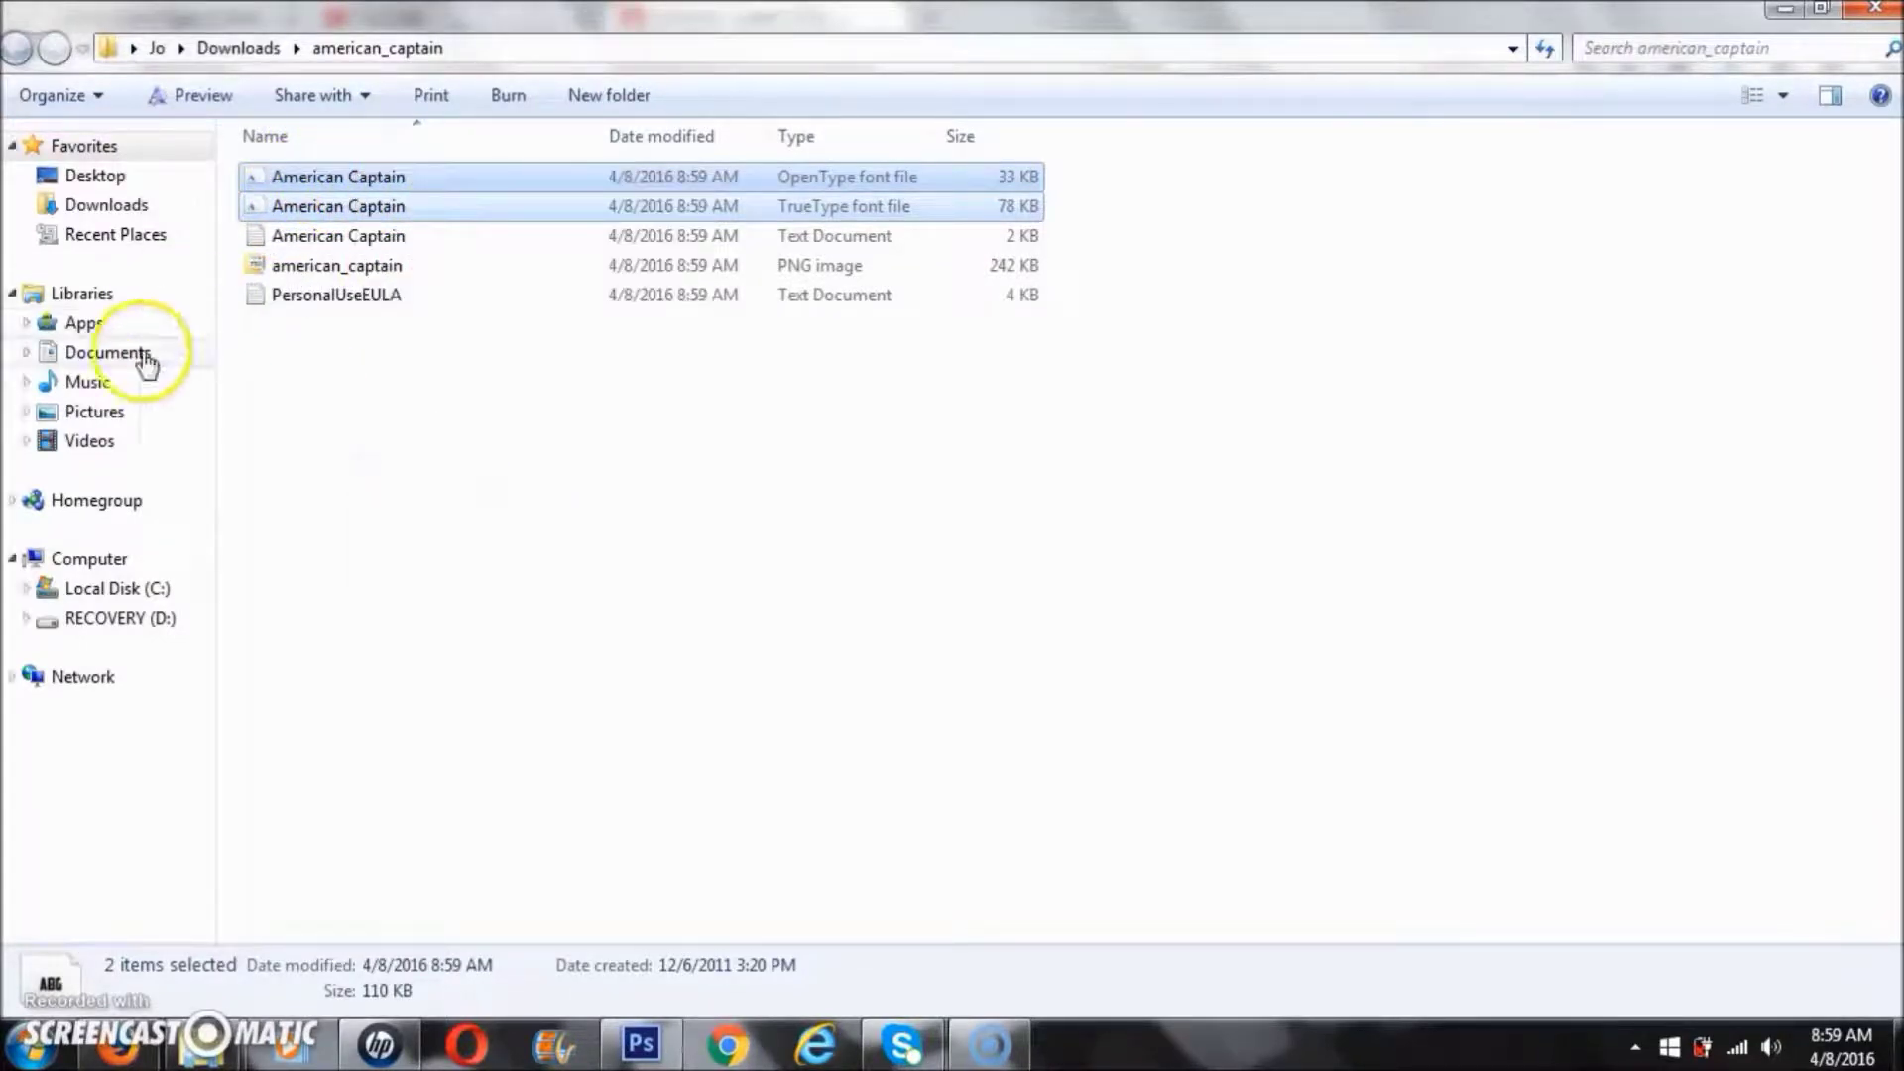
# Browse to the Program Files folder on Local Disk (C:).
pyautogui.click(82, 595)
pyautogui.doubleClick(337, 328)
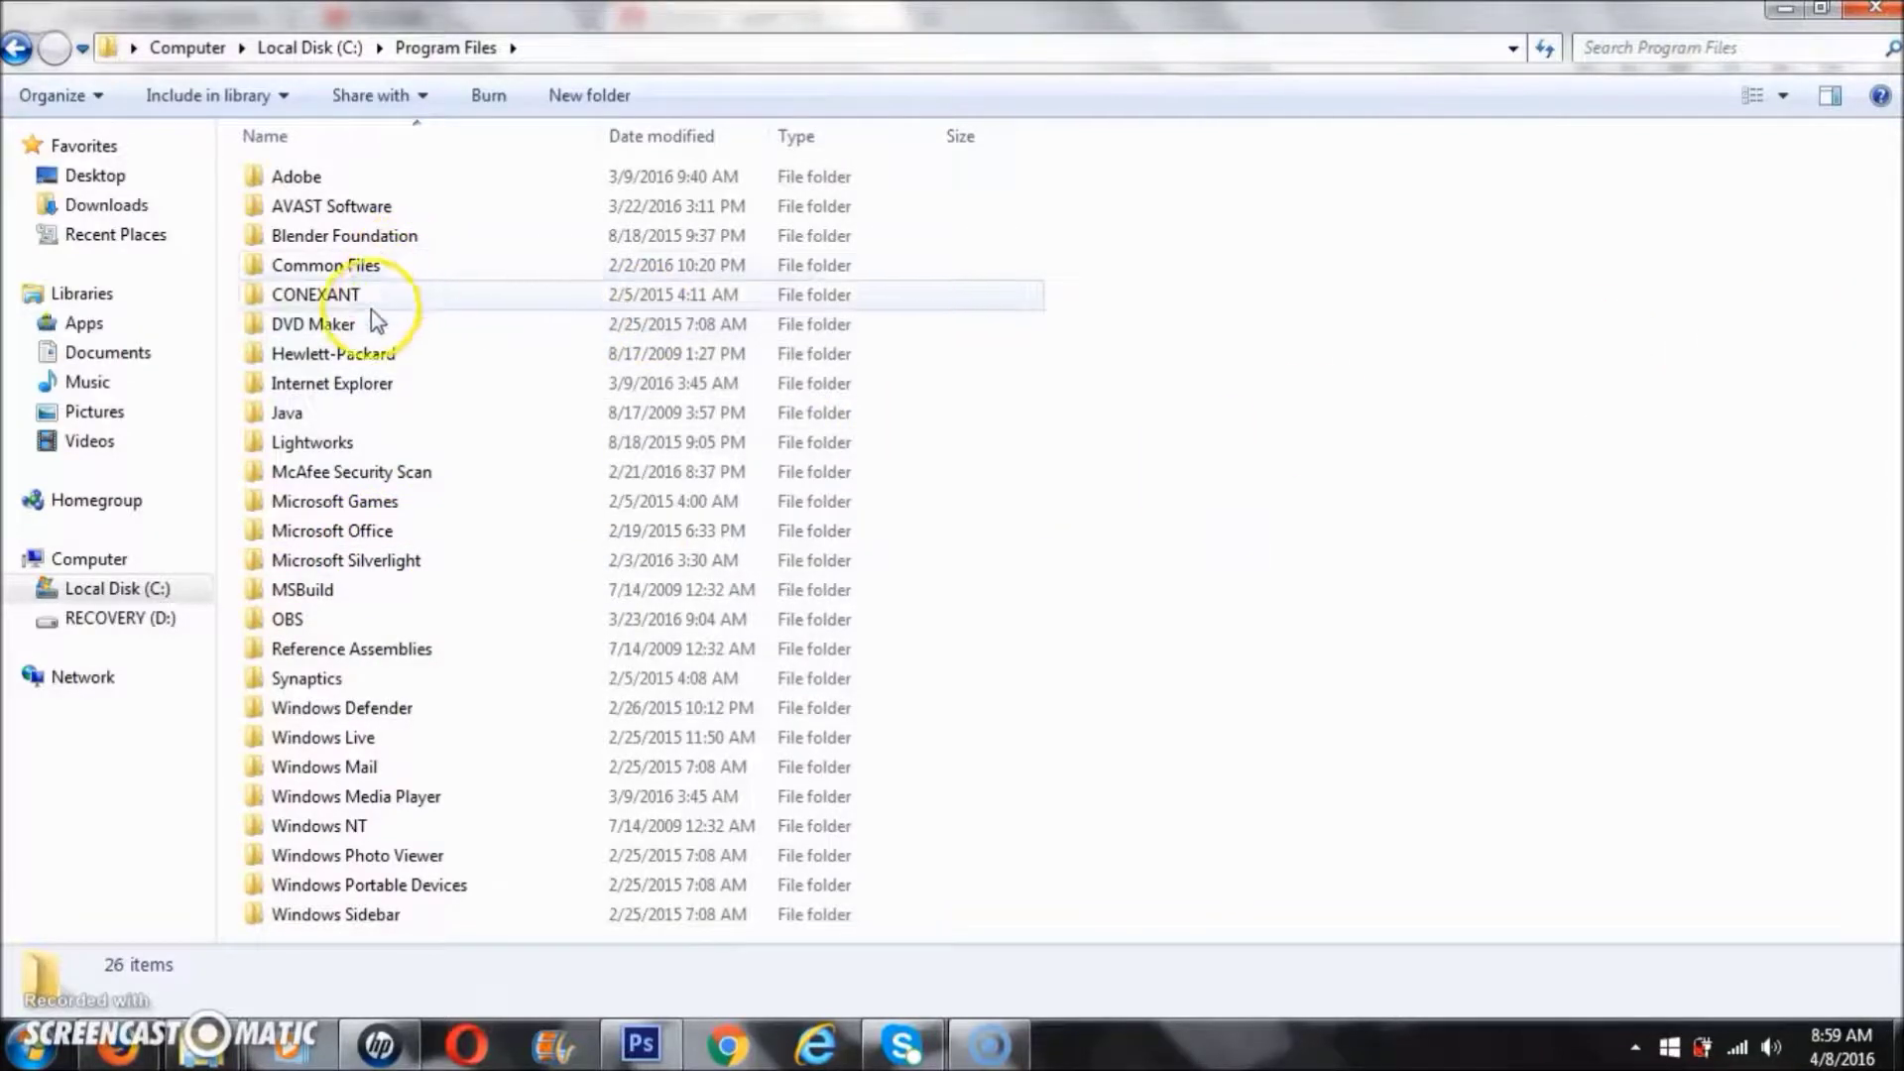
pyautogui.moveTo(354, 392)
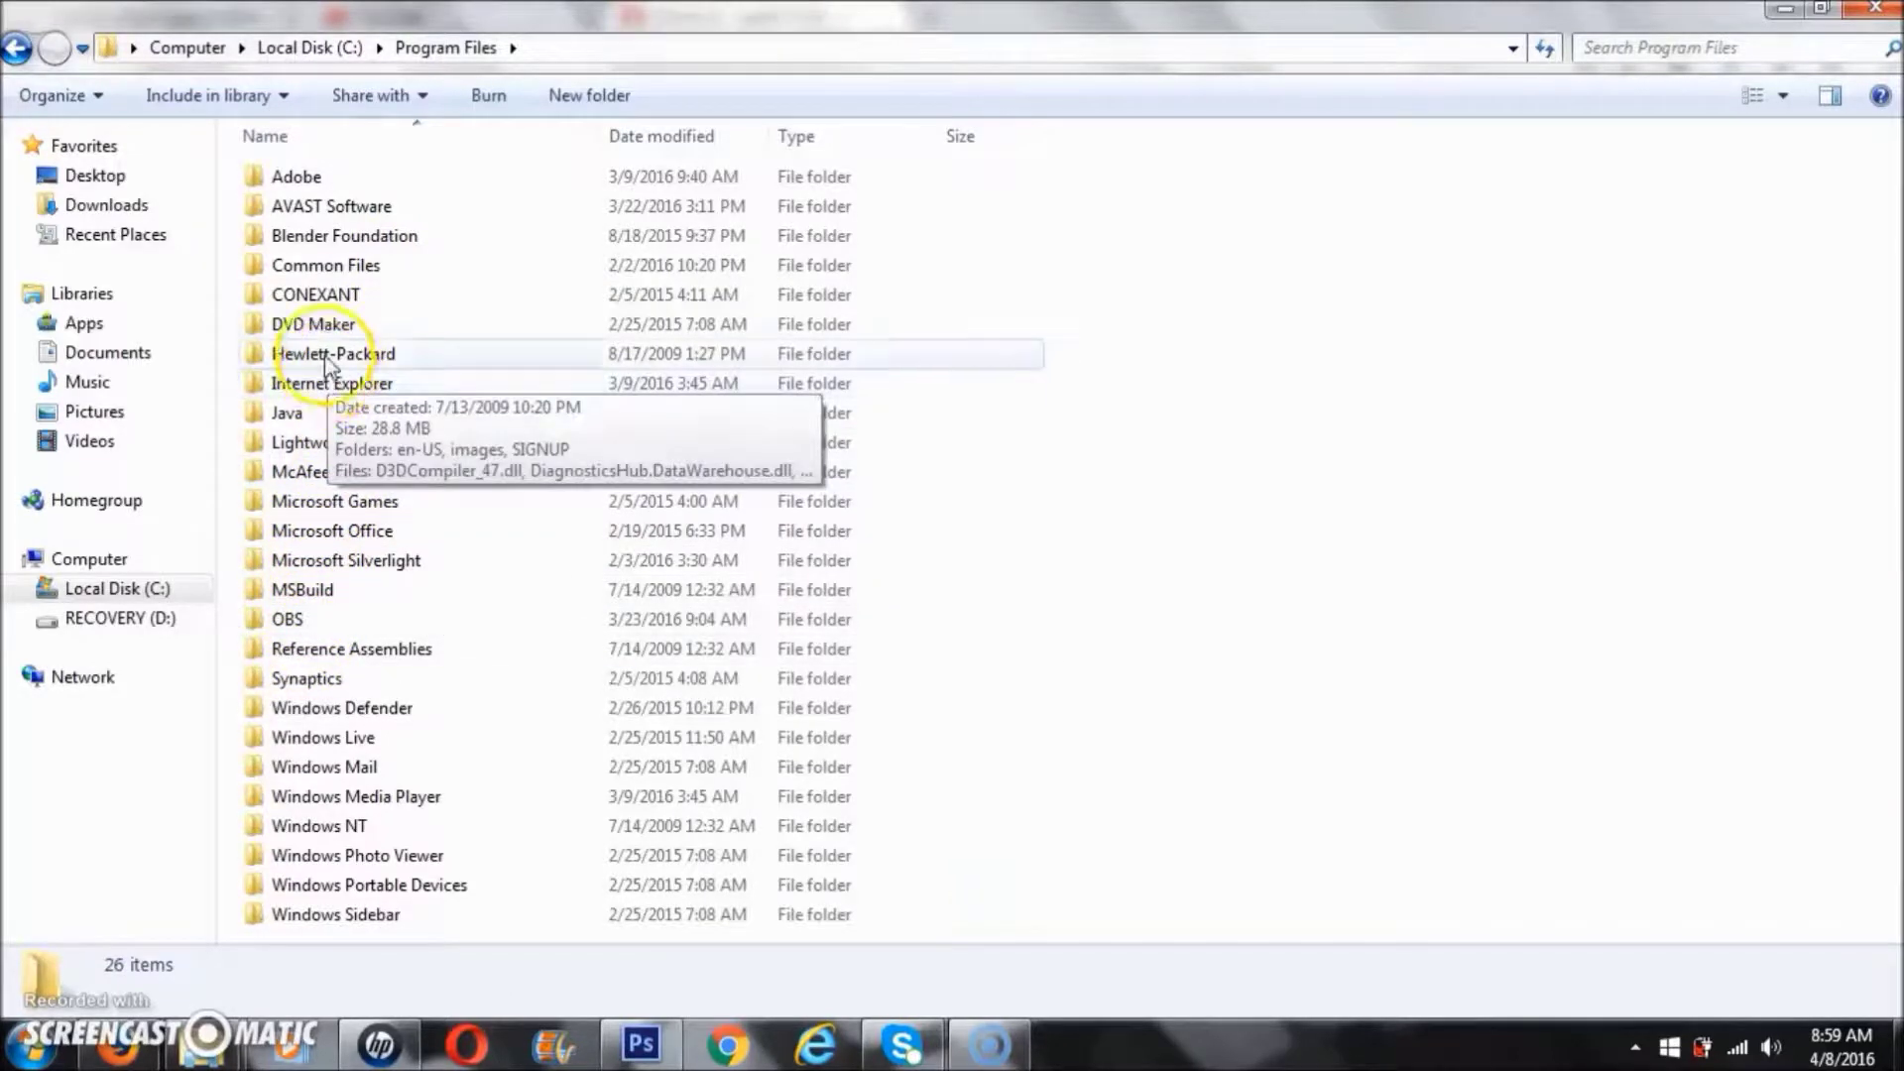
# Paste the American Captain fonts into C:\Windows\Fonts, confirming replacement of the installed font.
pyautogui.click(16, 49)
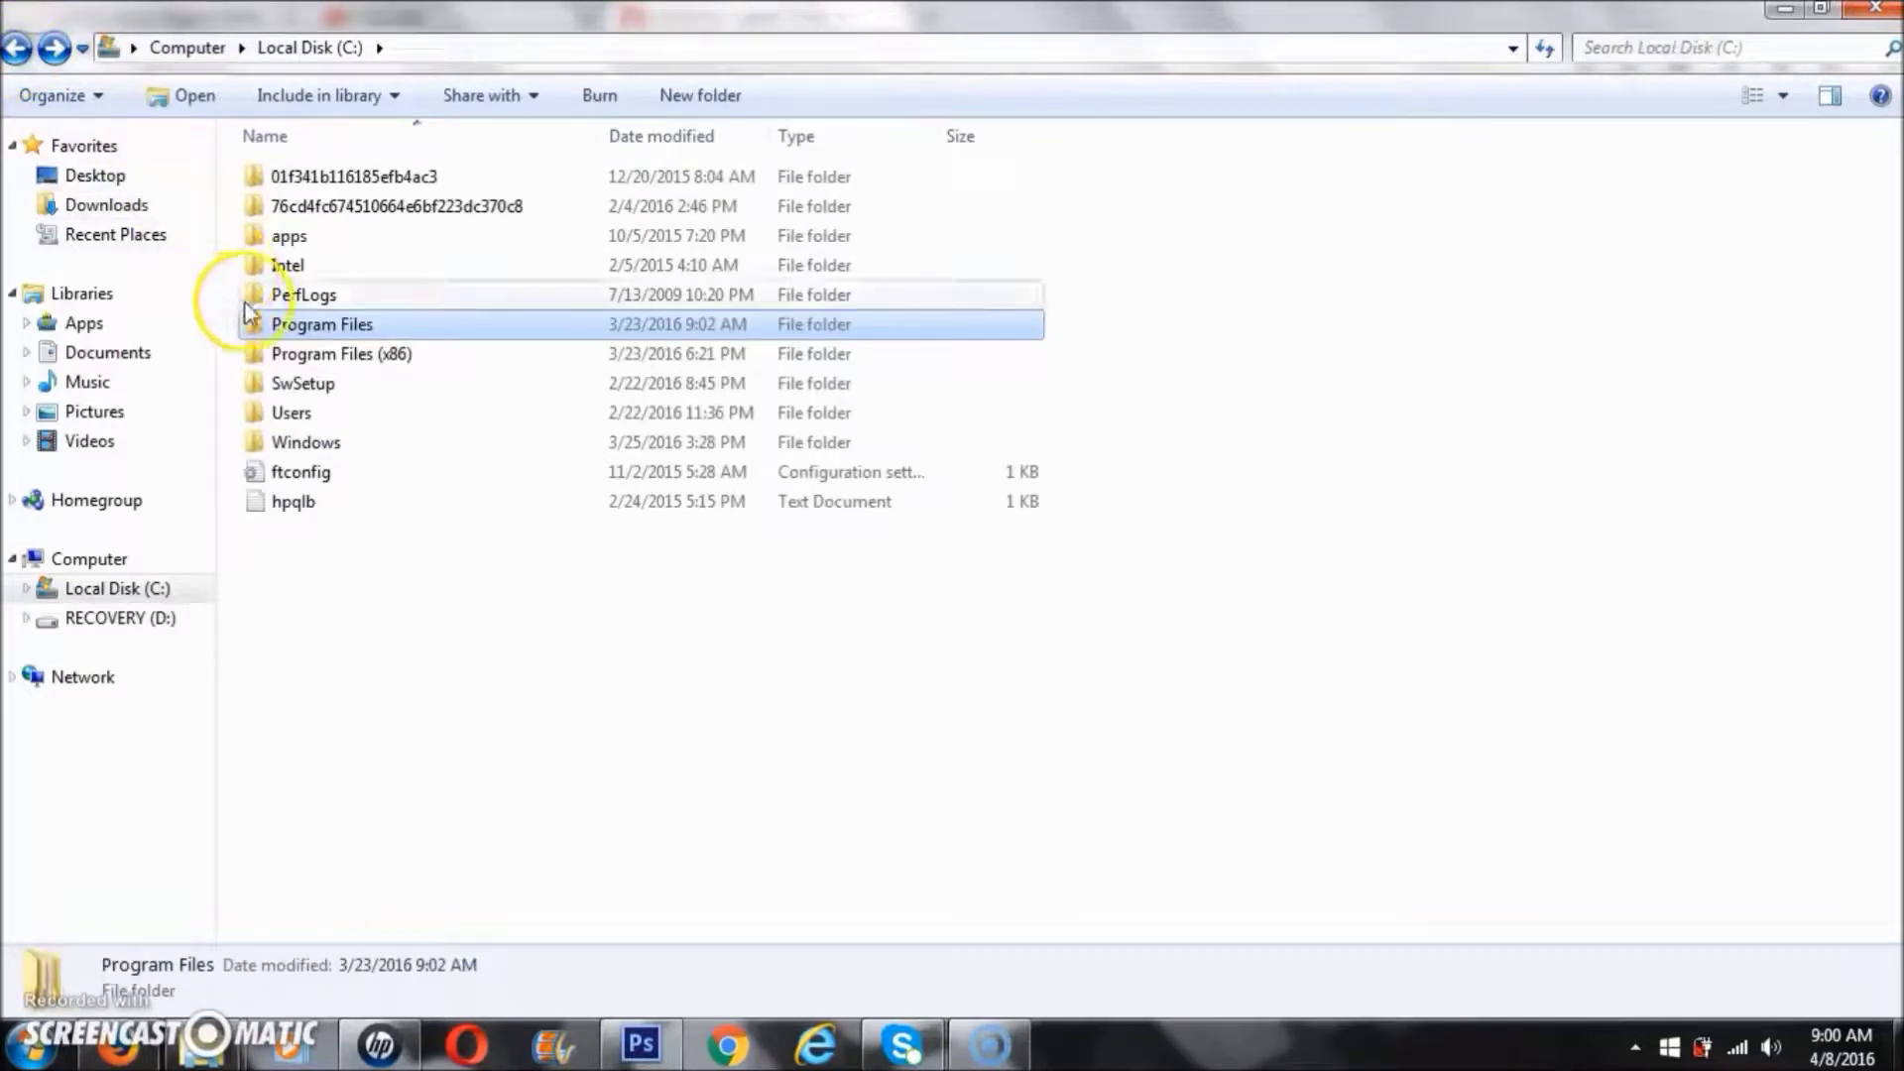
pyautogui.click(303, 442)
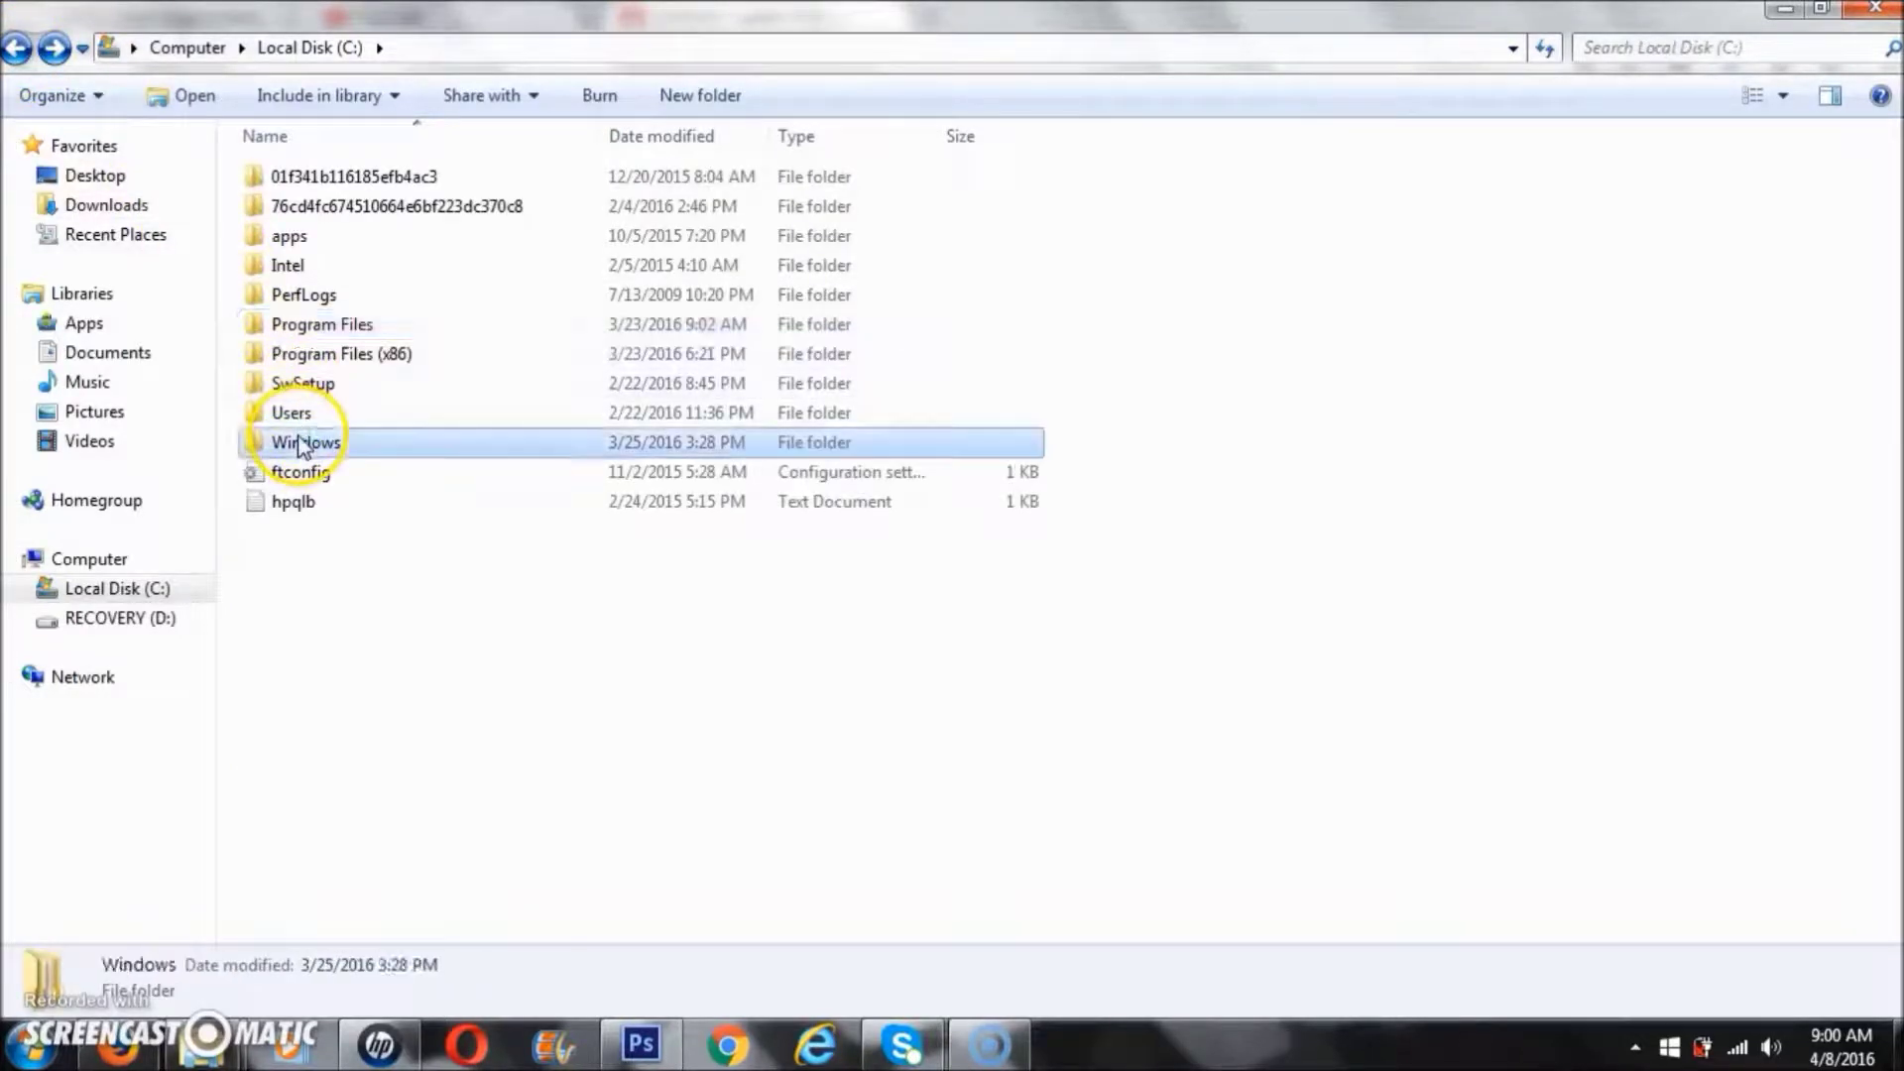
pyautogui.doubleClick(302, 442)
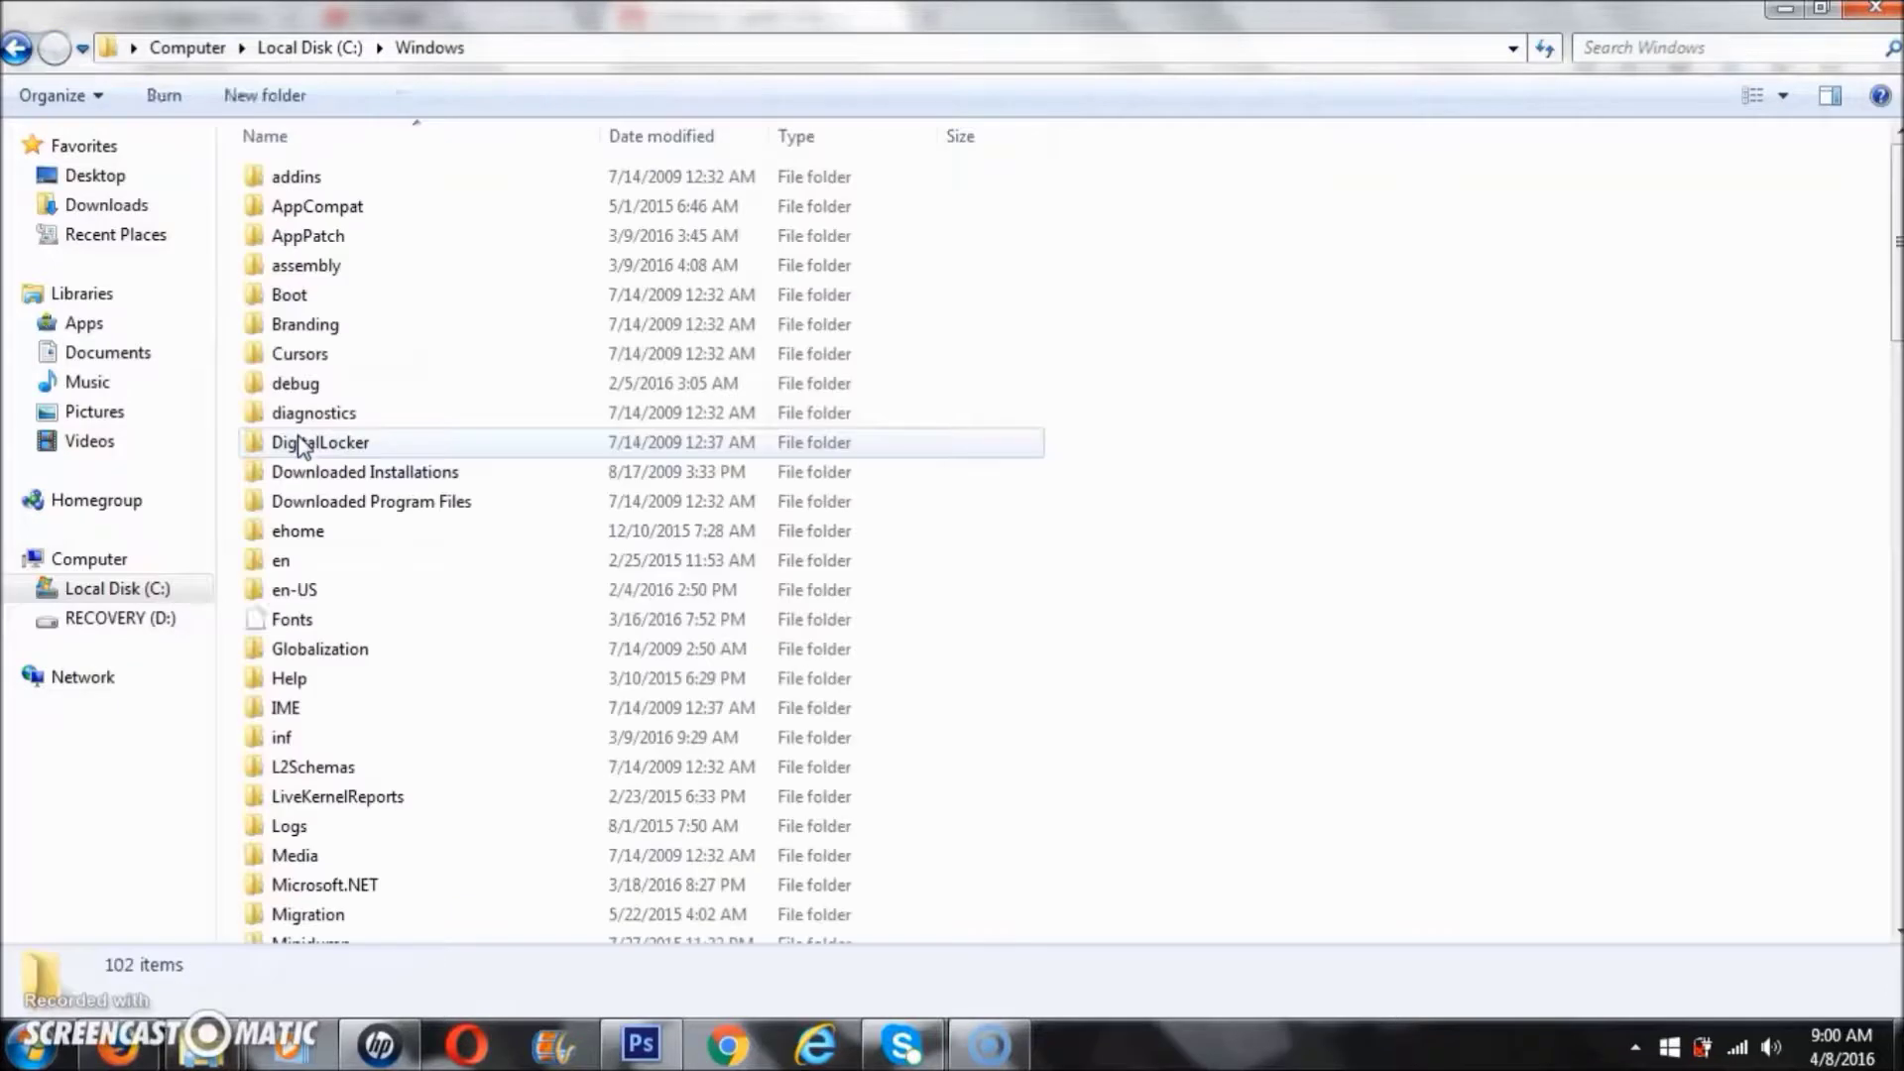
pyautogui.rightClick(308, 620)
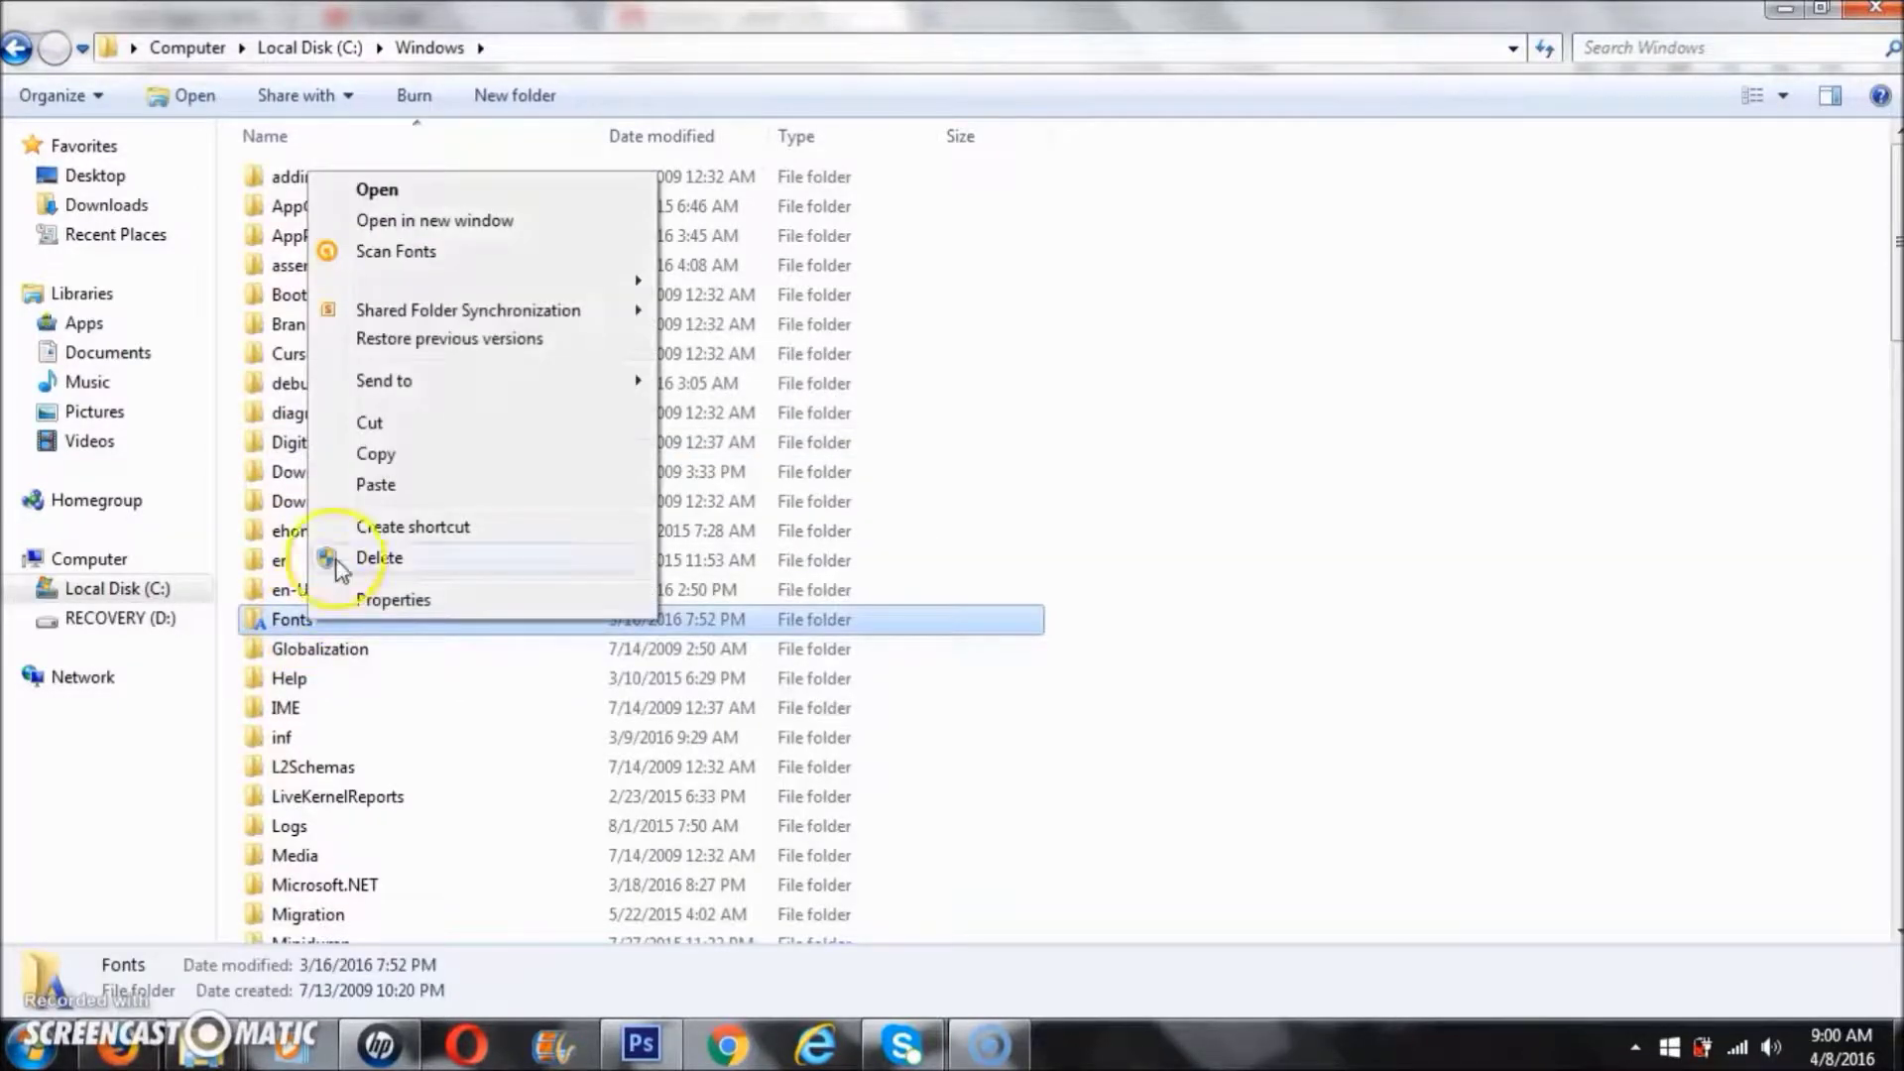
pyautogui.click(377, 485)
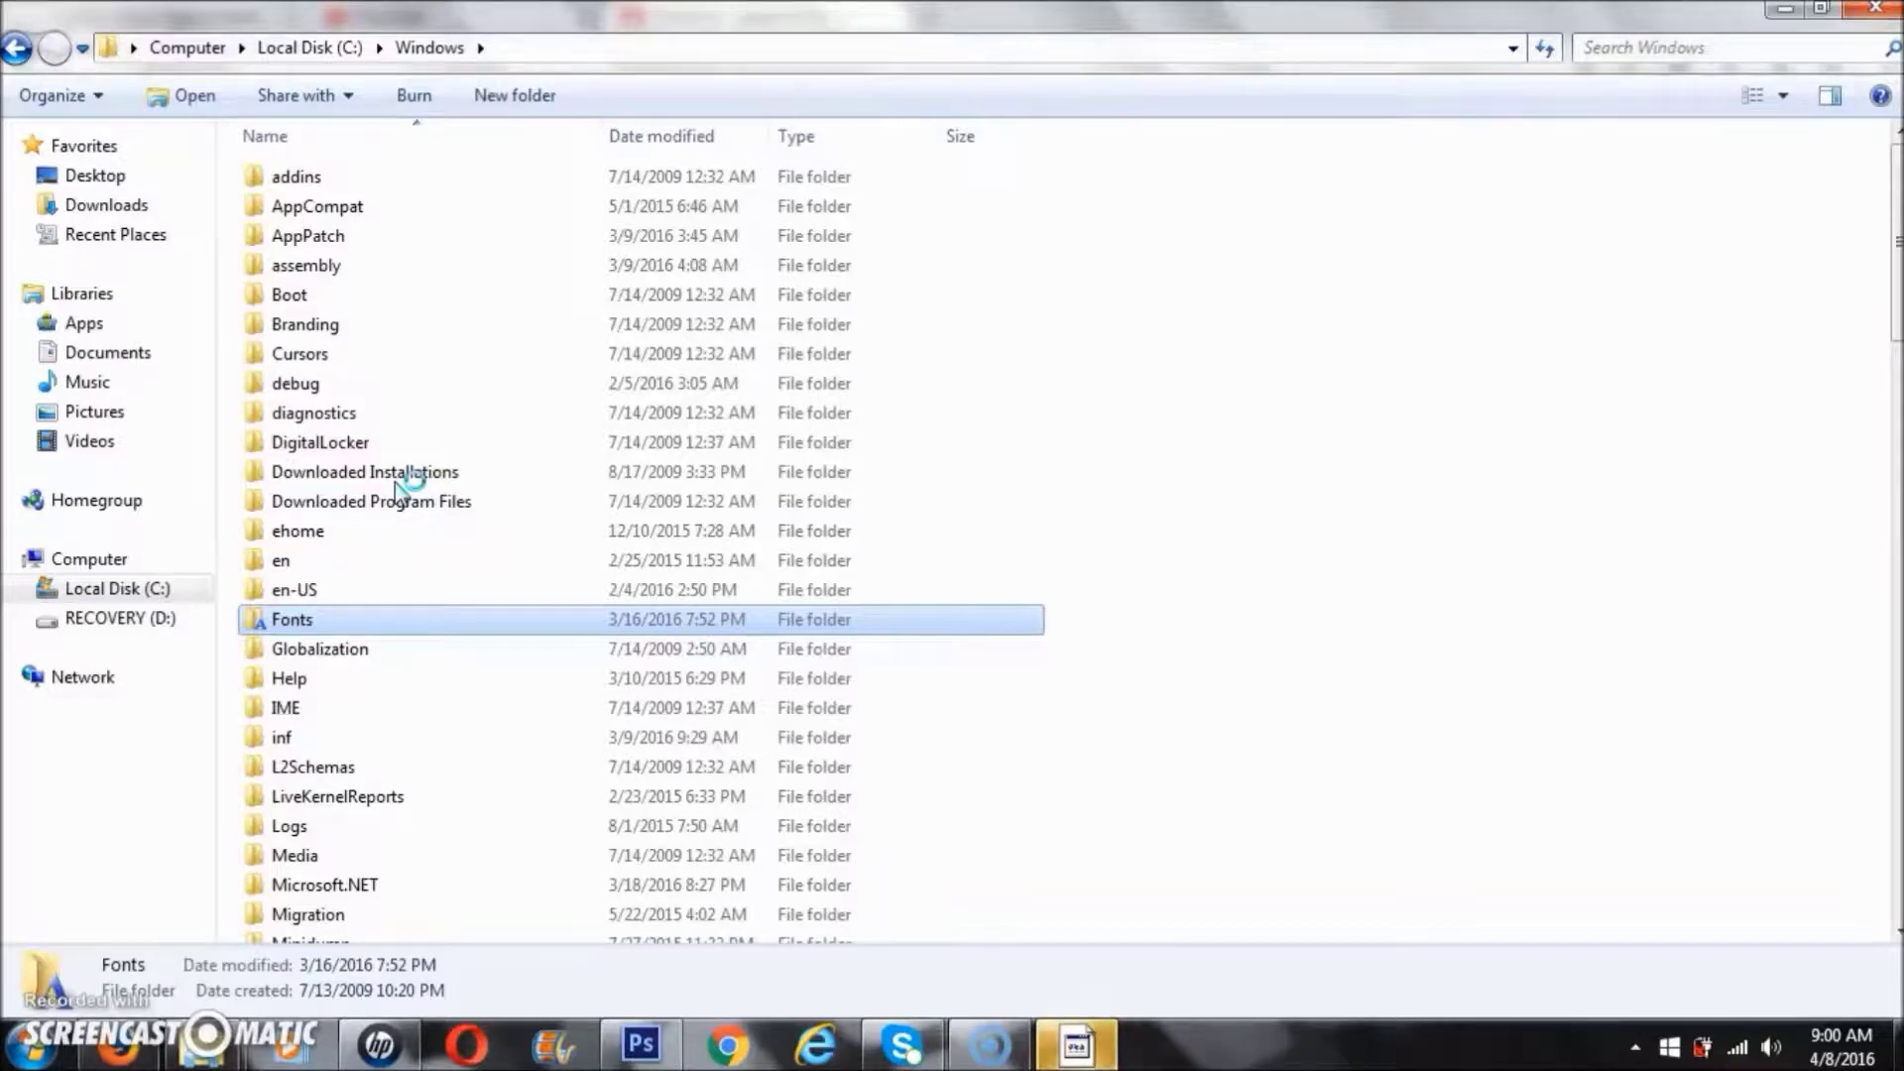
pyautogui.click(653, 451)
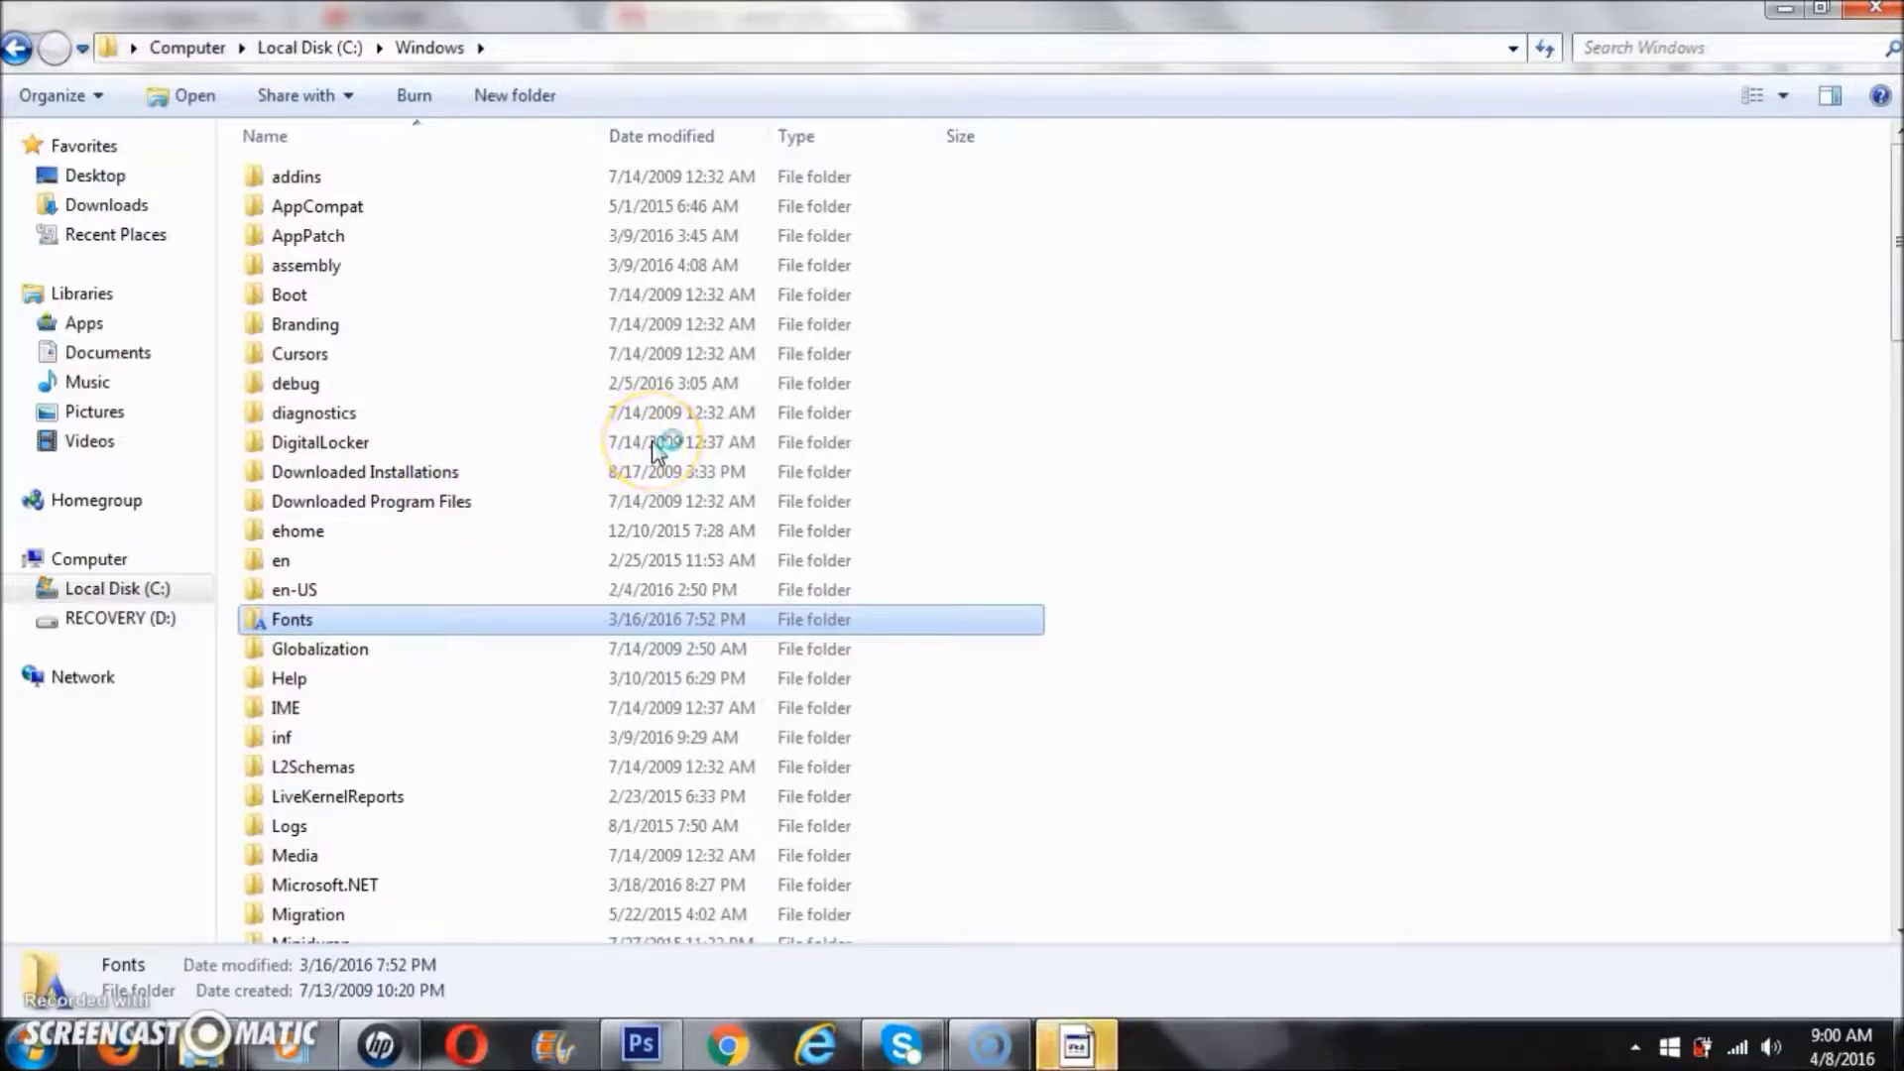
pyautogui.click(1068, 1057)
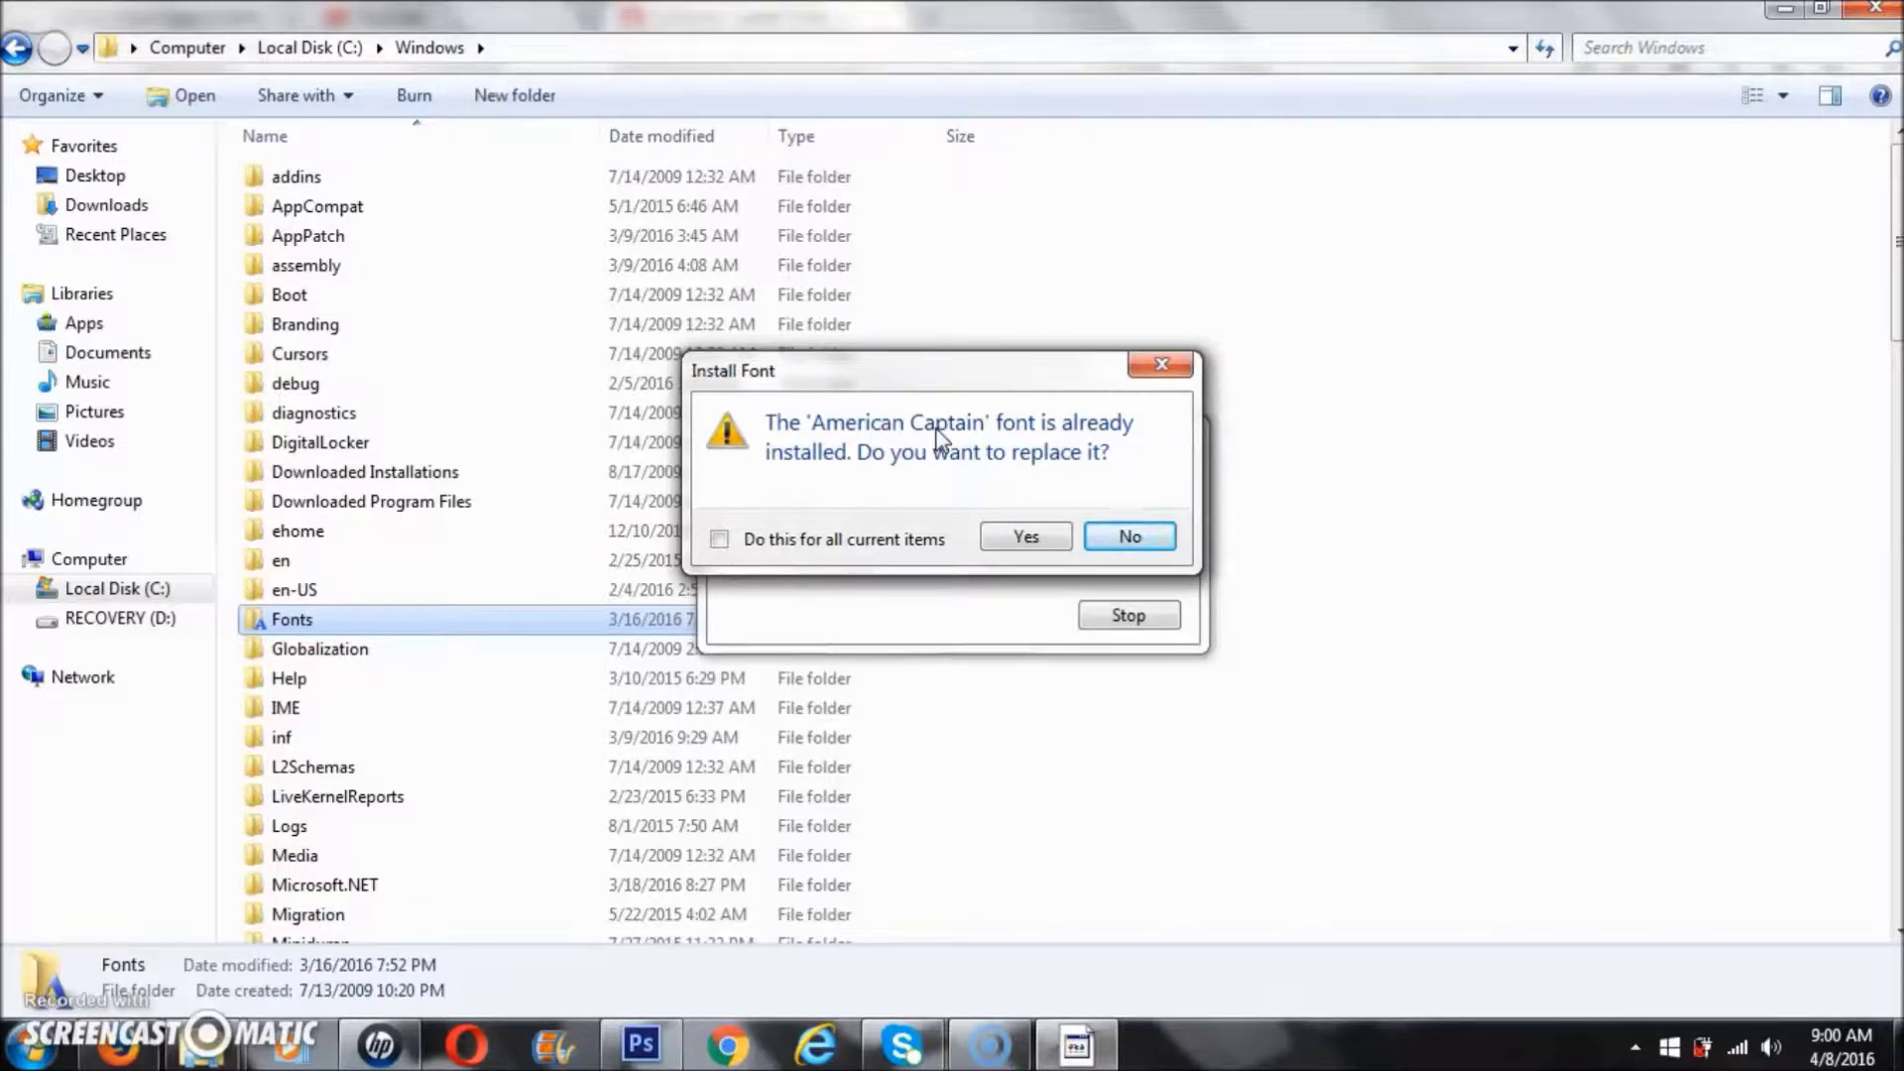
pyautogui.click(1046, 544)
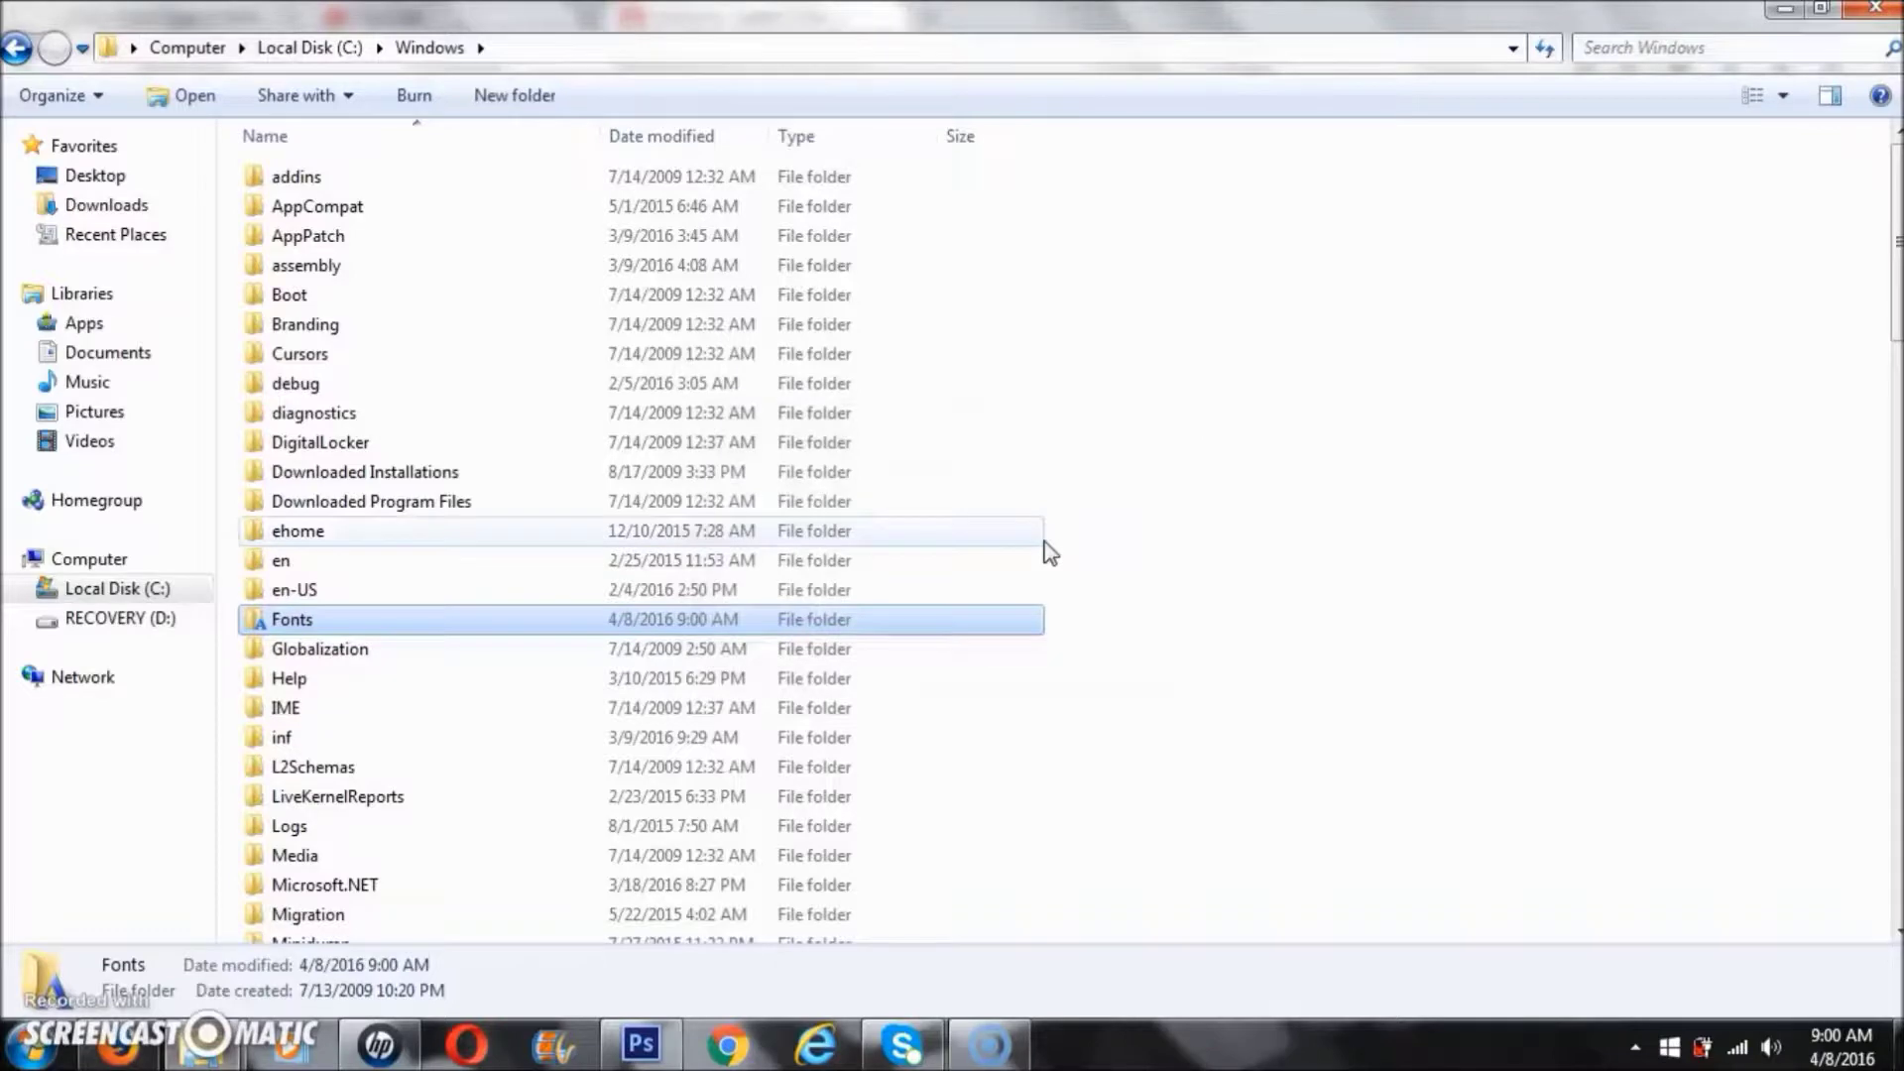
# Close the Windows and Downloads Explorer windows and bring up YouTube Thumbnail.psd.
pyautogui.moveTo(641, 1050)
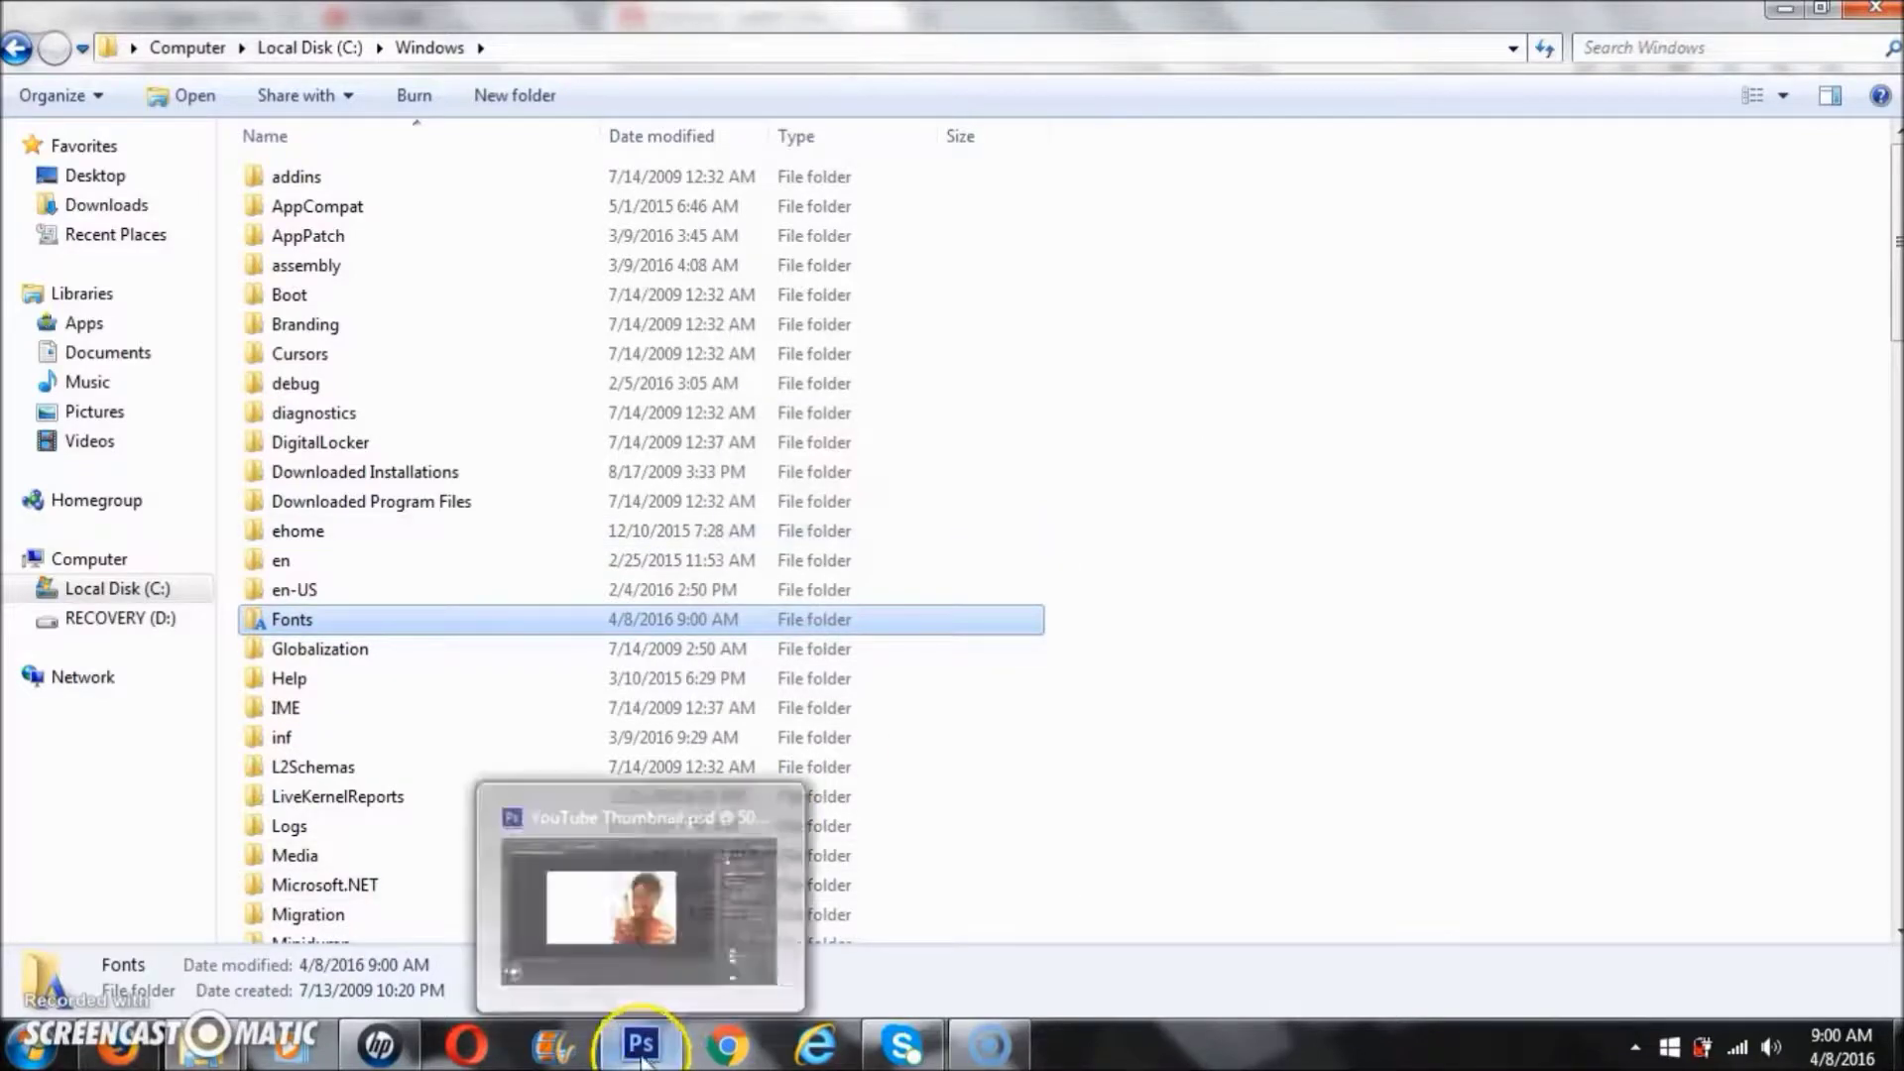
pyautogui.click(1859, 12)
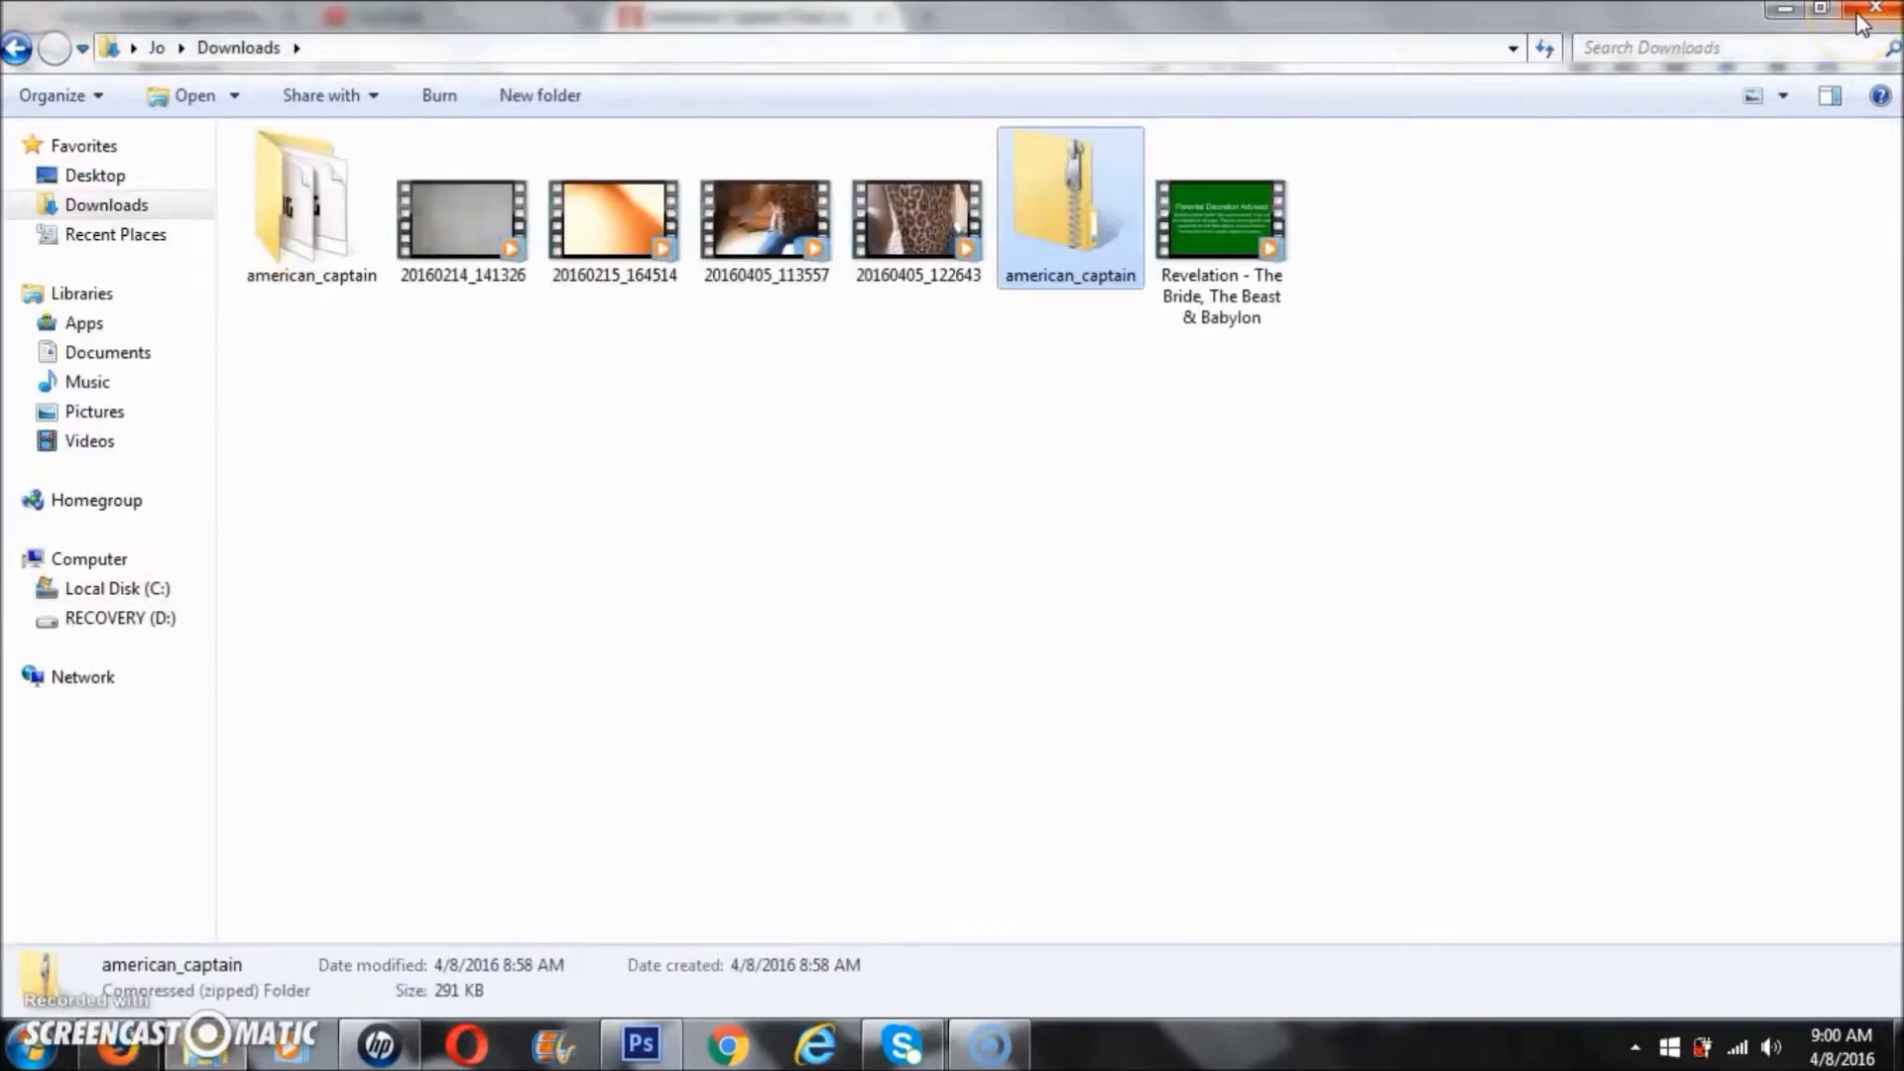
pyautogui.click(1861, 16)
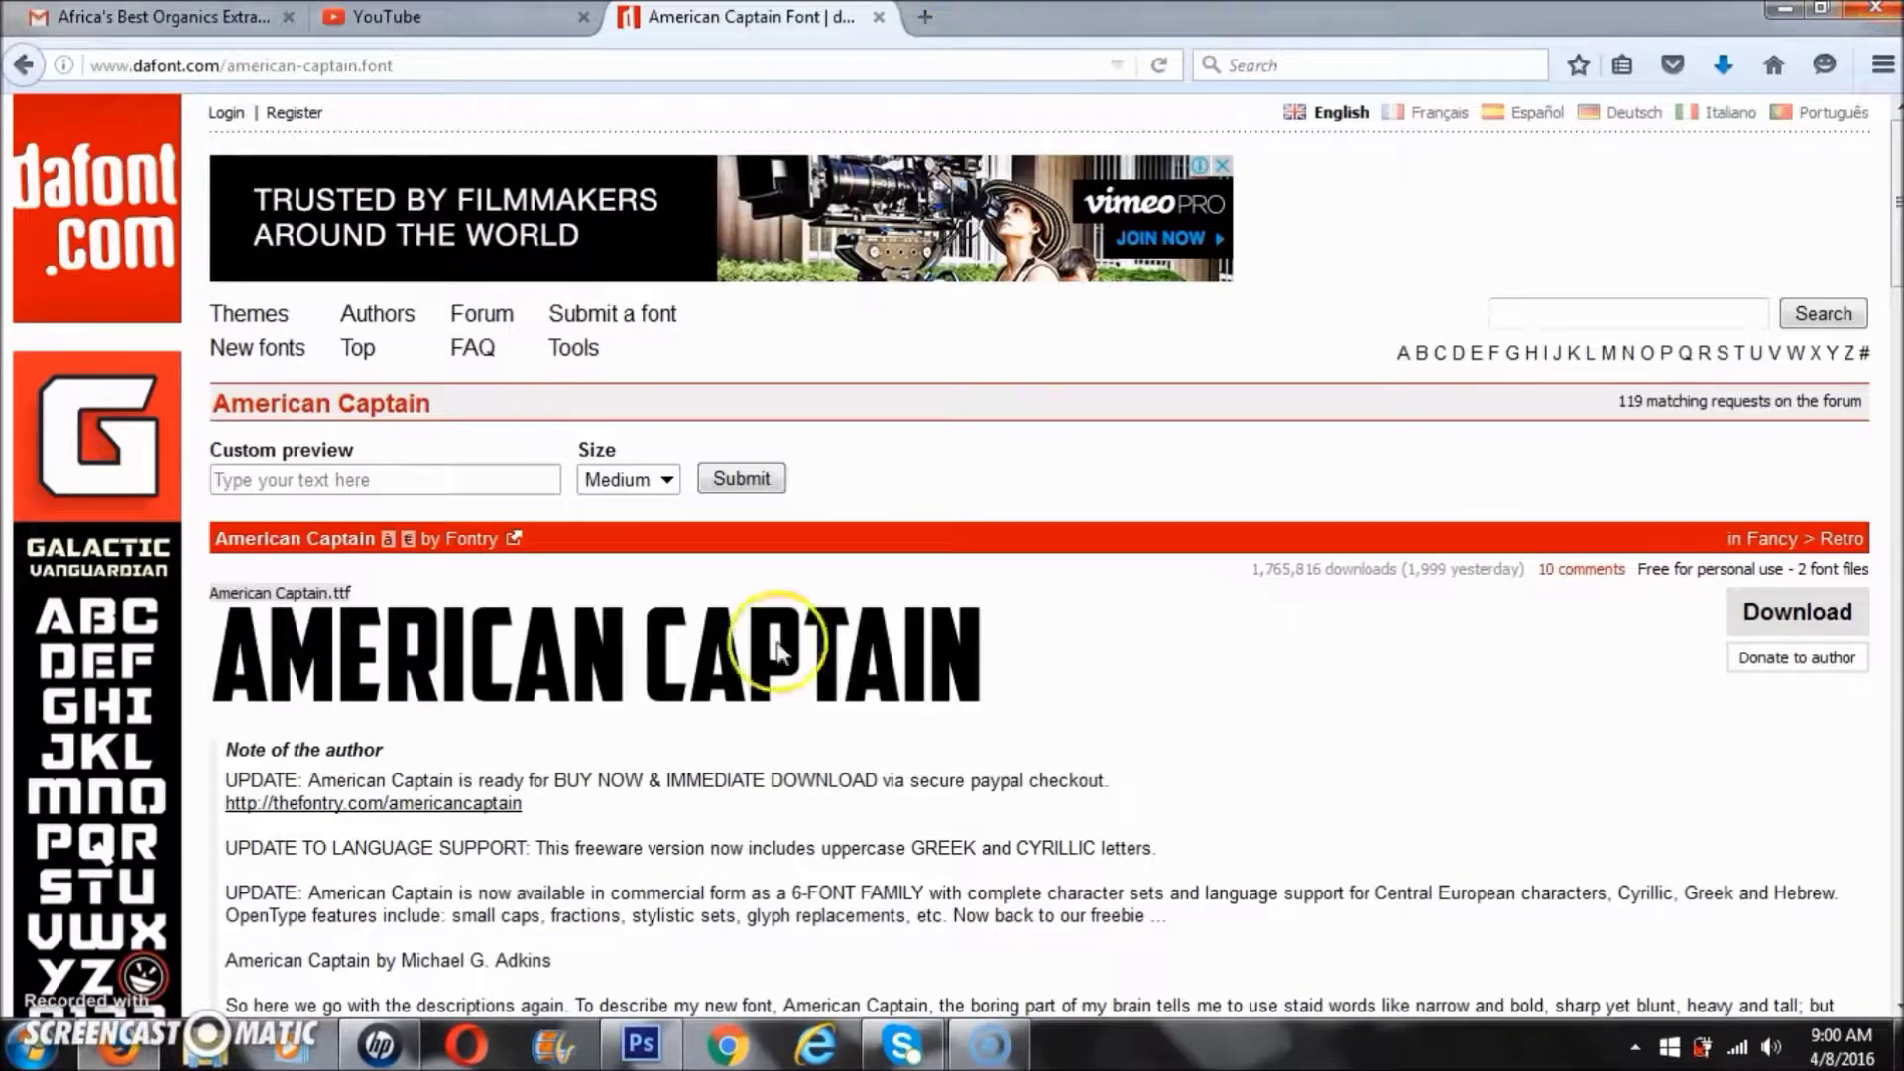
pyautogui.click(655, 1059)
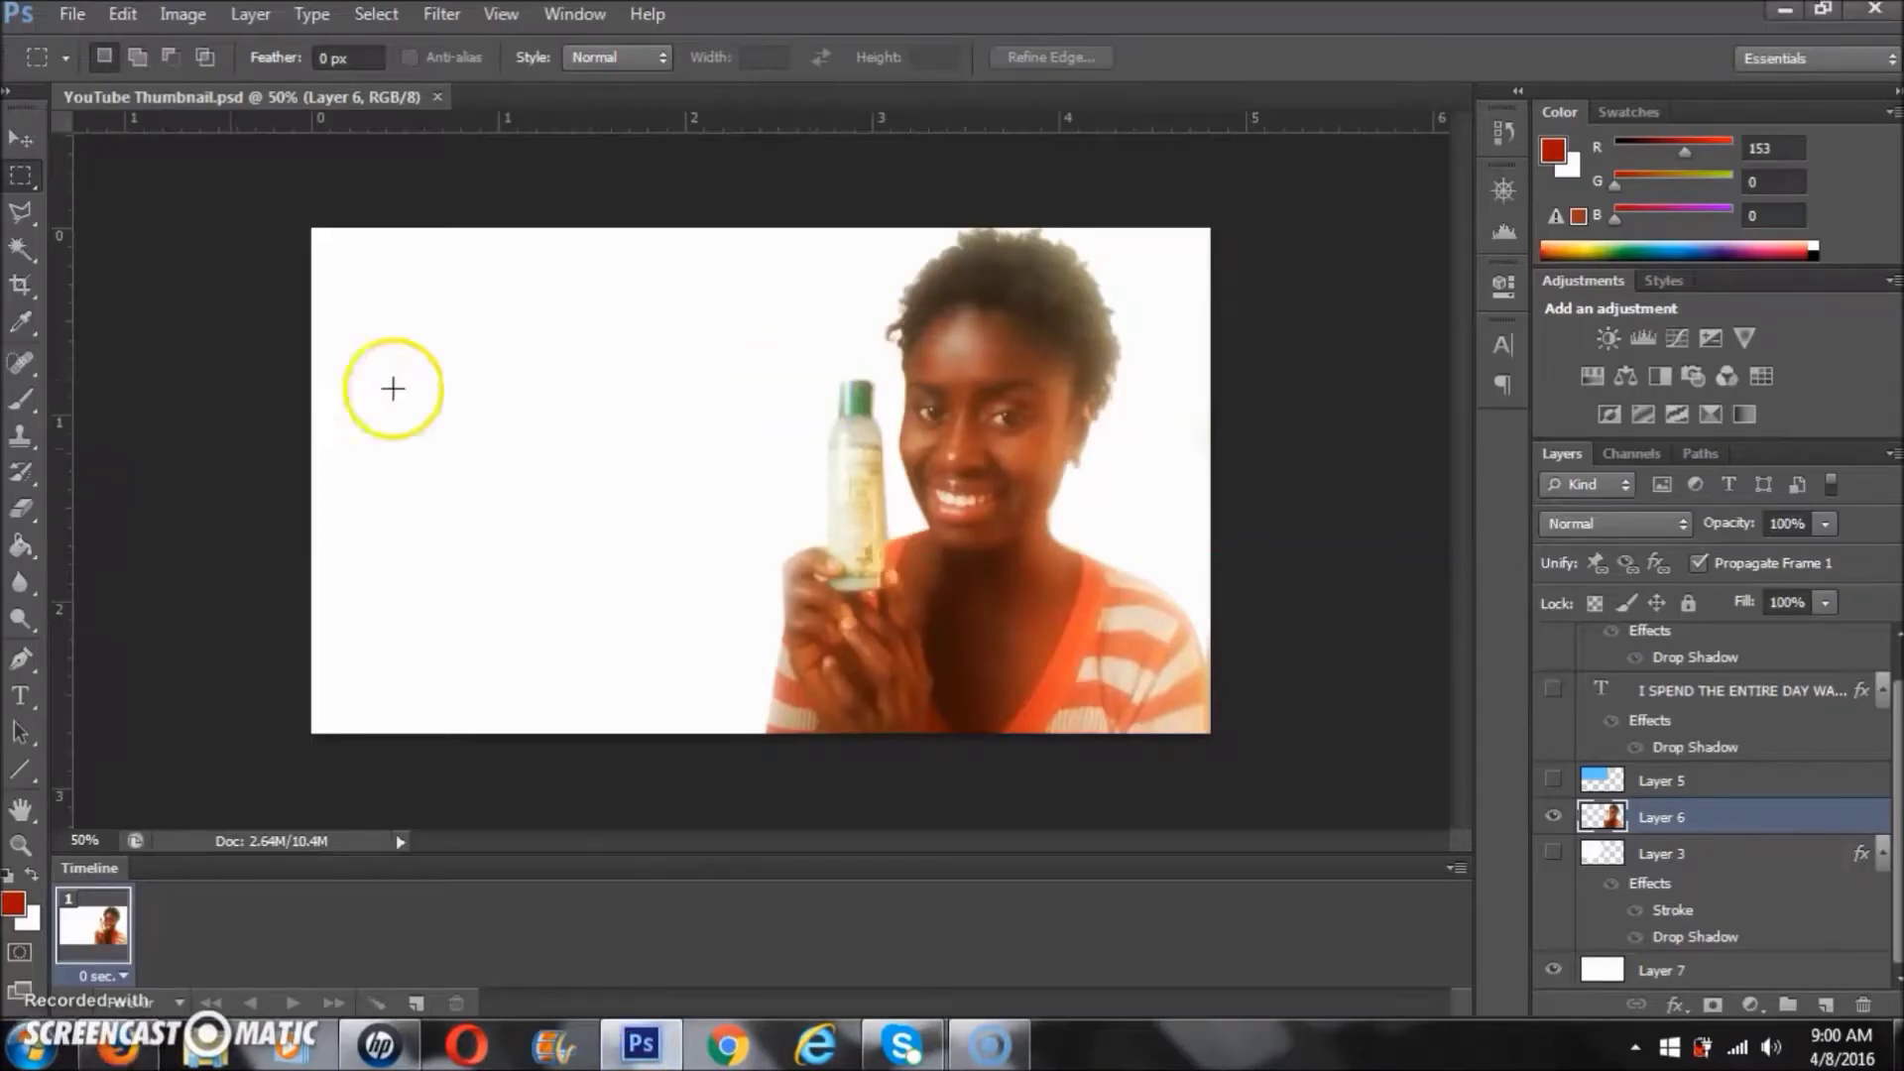
# Choose the Type tool with American Captain as the font family.
pyautogui.click(22, 697)
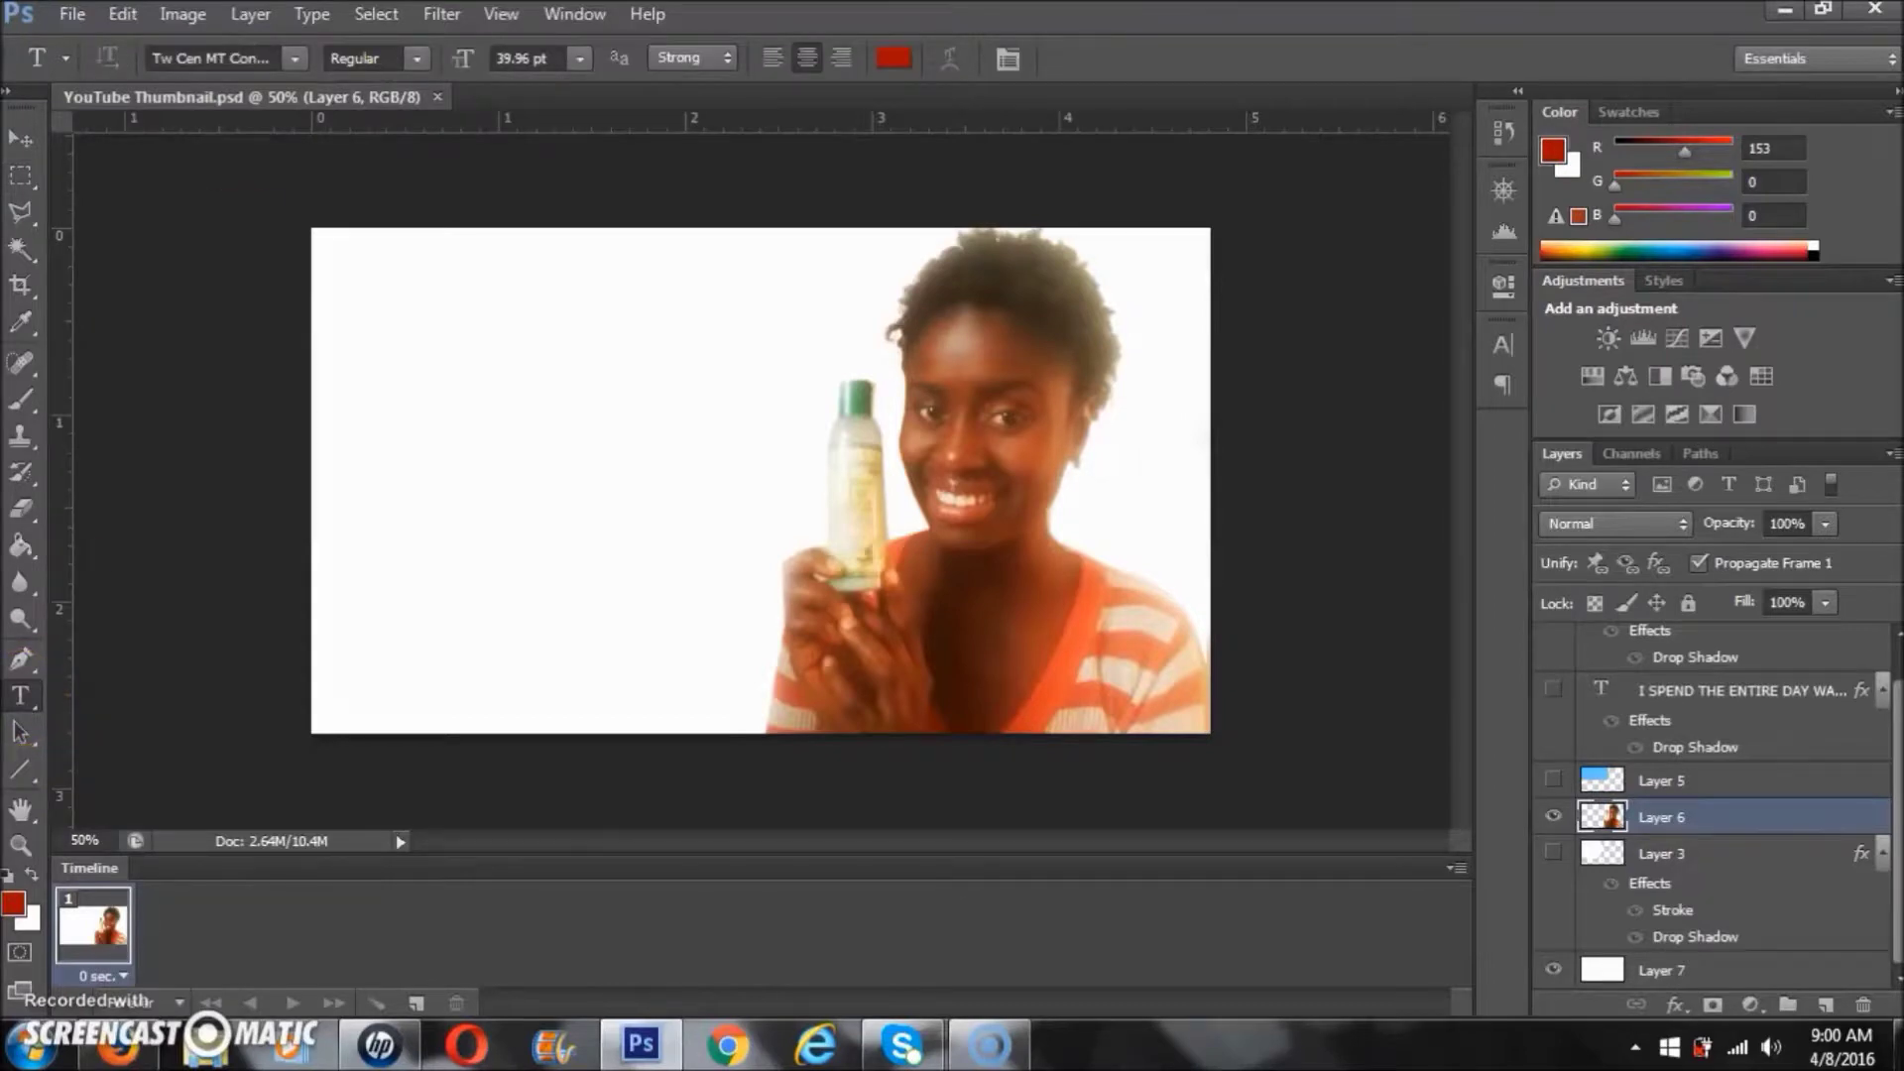
pyautogui.click(238, 58)
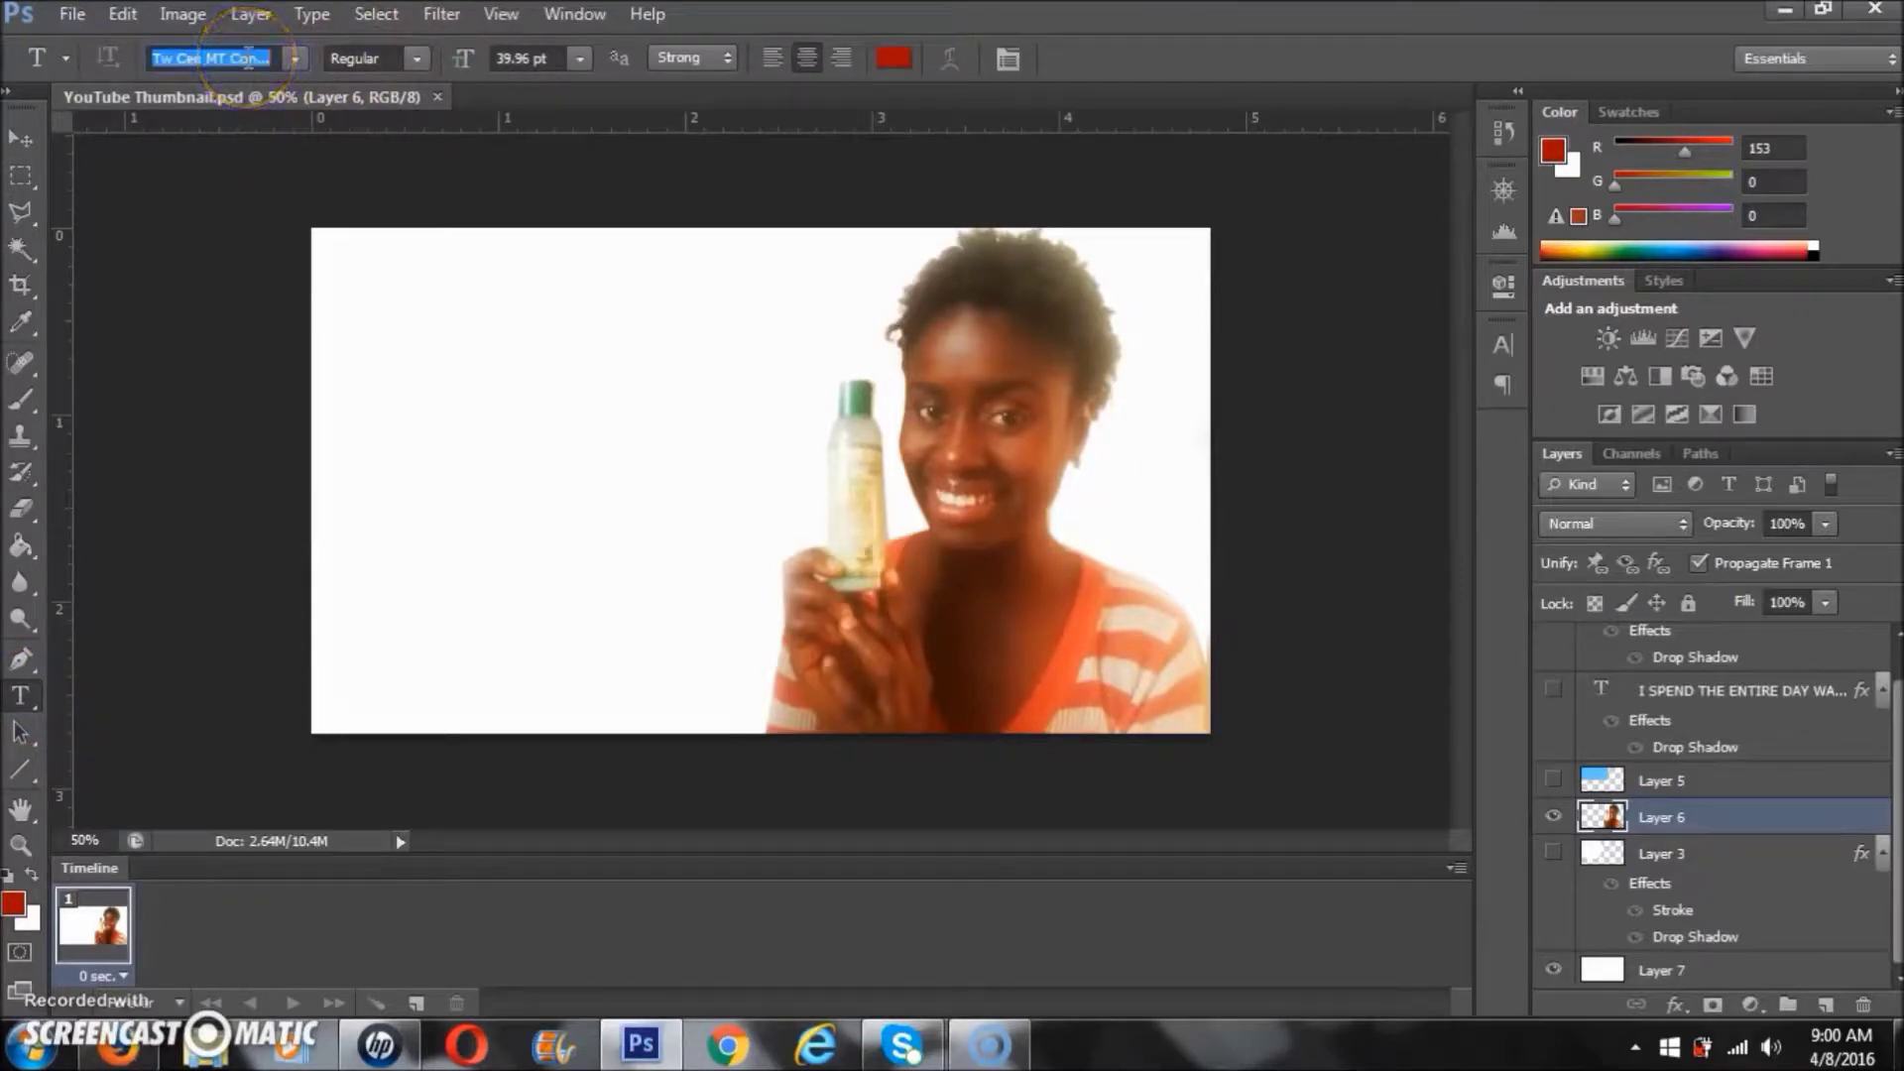
pyautogui.write('American Captain')
pyautogui.press('Return')
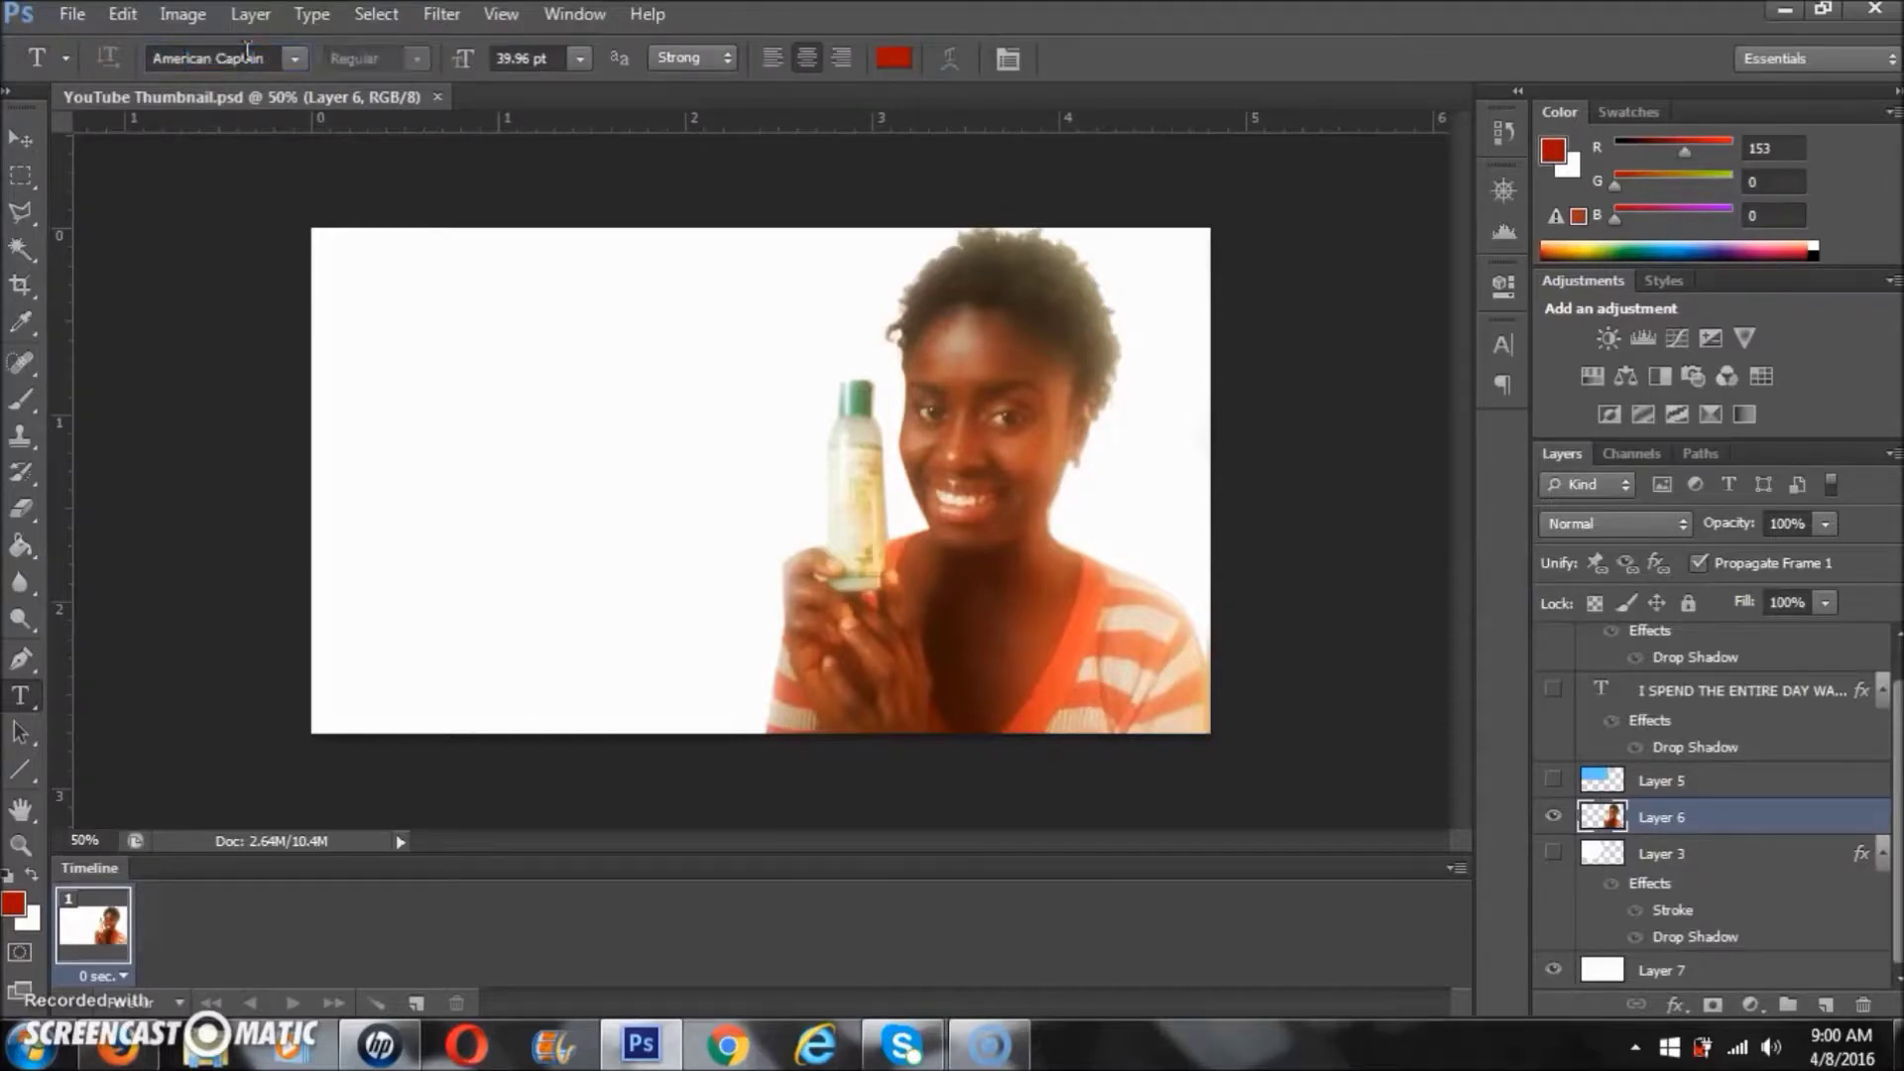
# Type 'FONT' on the thumbnail and move it onto the white area left of the woman.
pyautogui.click(427, 348)
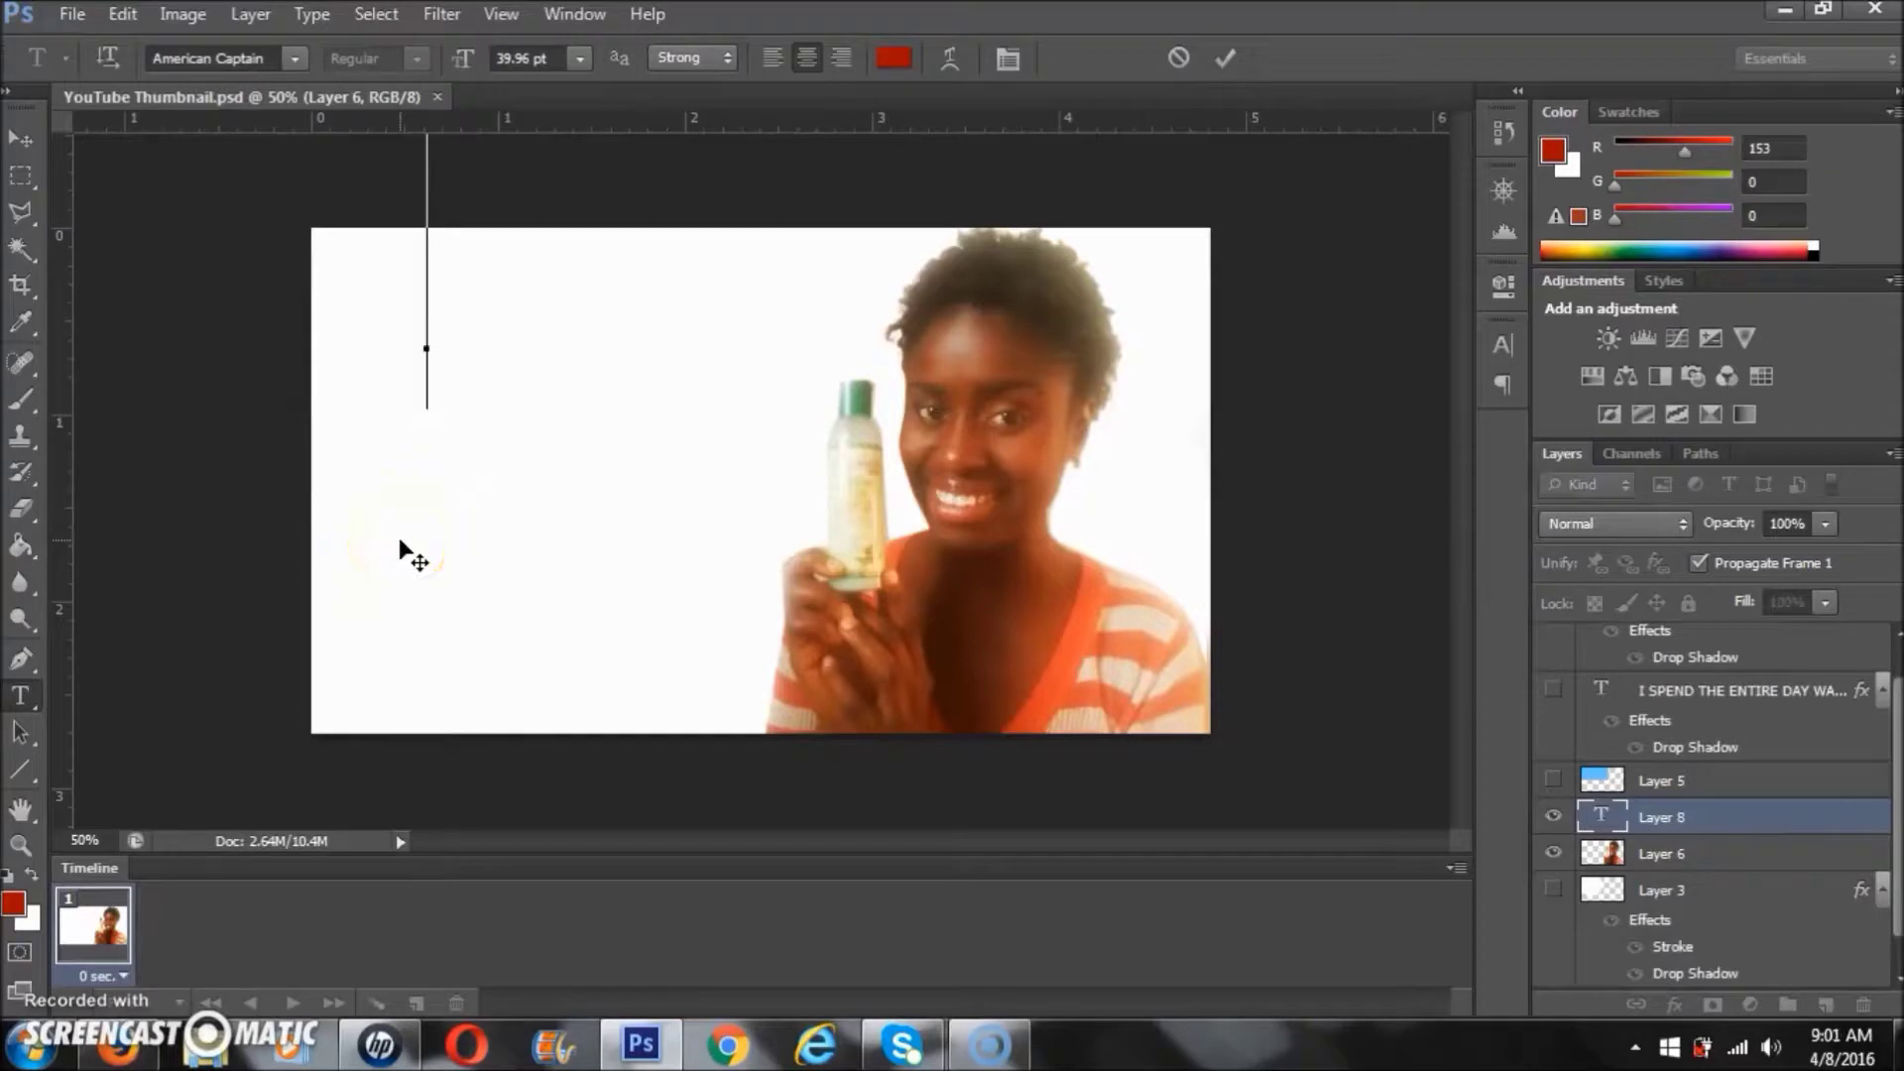
pyautogui.click(436, 424)
pyautogui.write('FUNT')
pyautogui.click(370, 330)
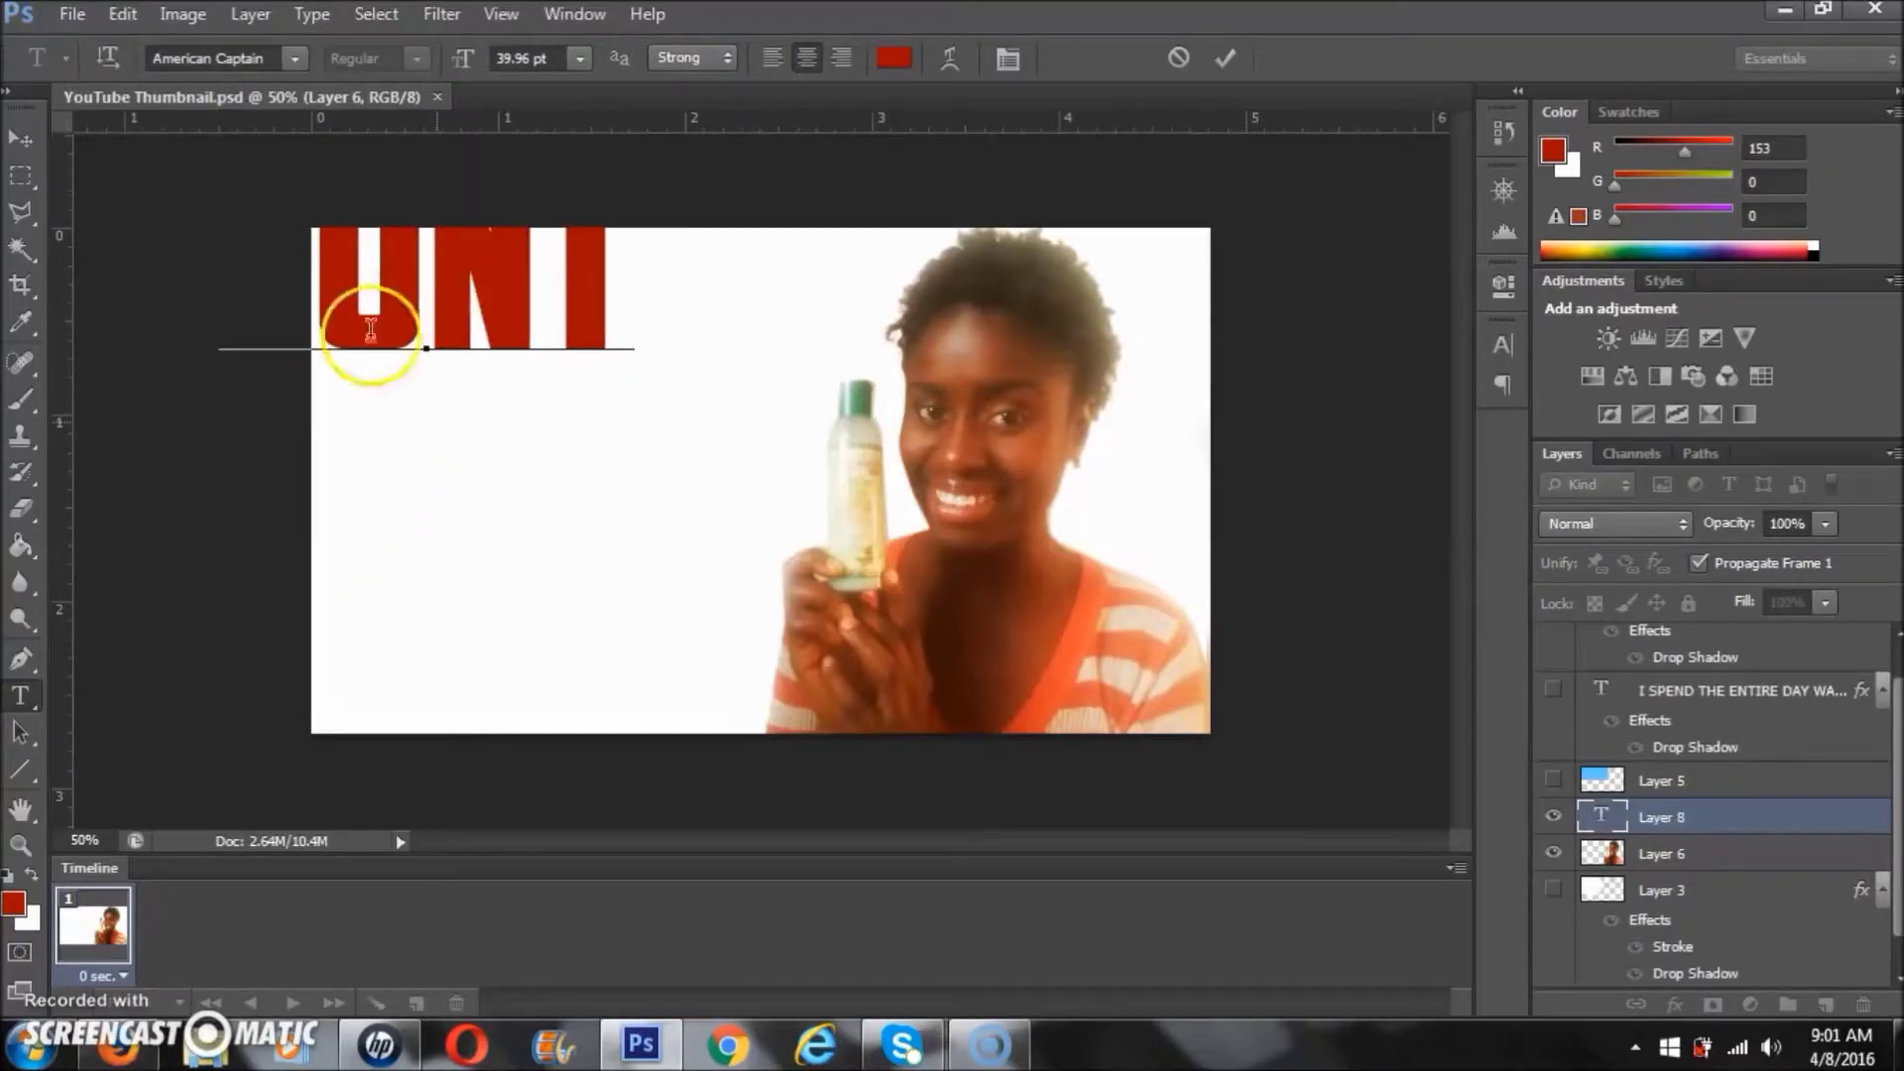
pyautogui.click(19, 134)
pyautogui.moveTo(532, 391); pyautogui.dragTo(627, 542)
pyautogui.moveTo(617, 522); pyautogui.dragTo(607, 531)
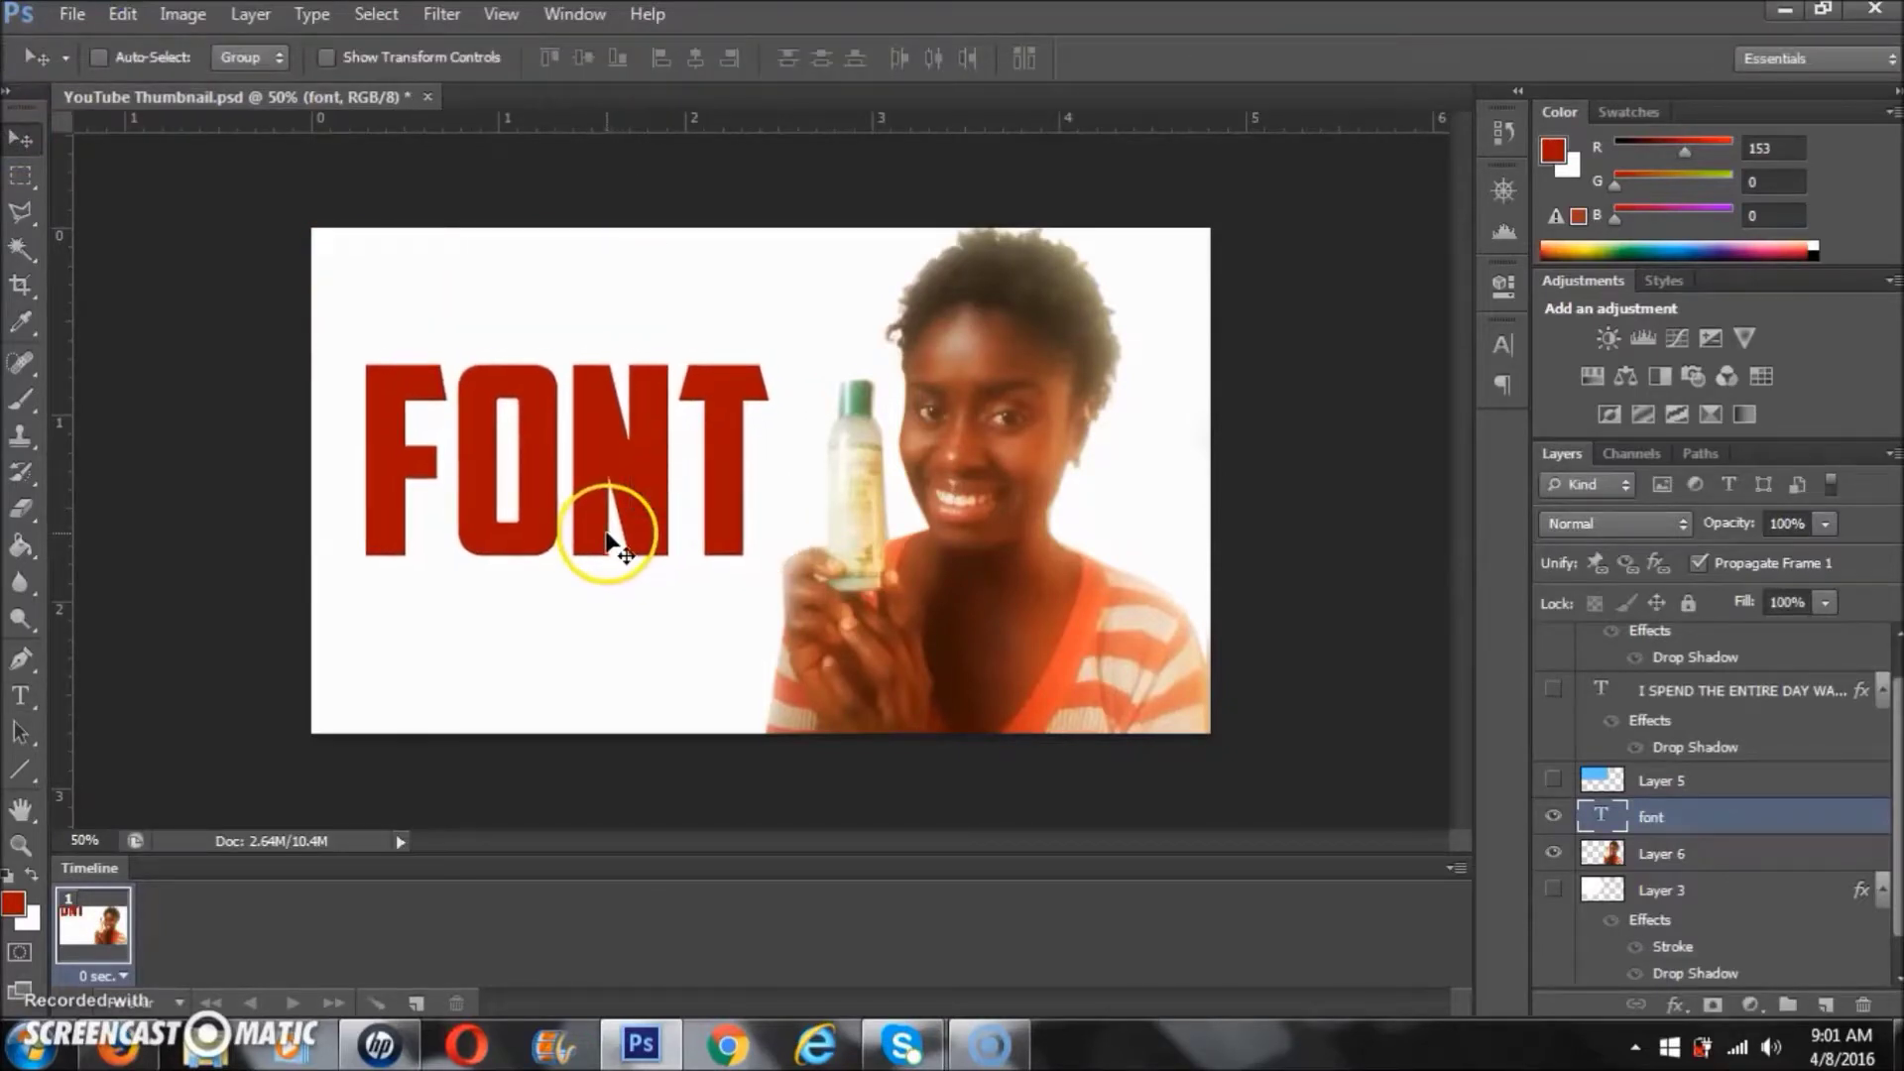